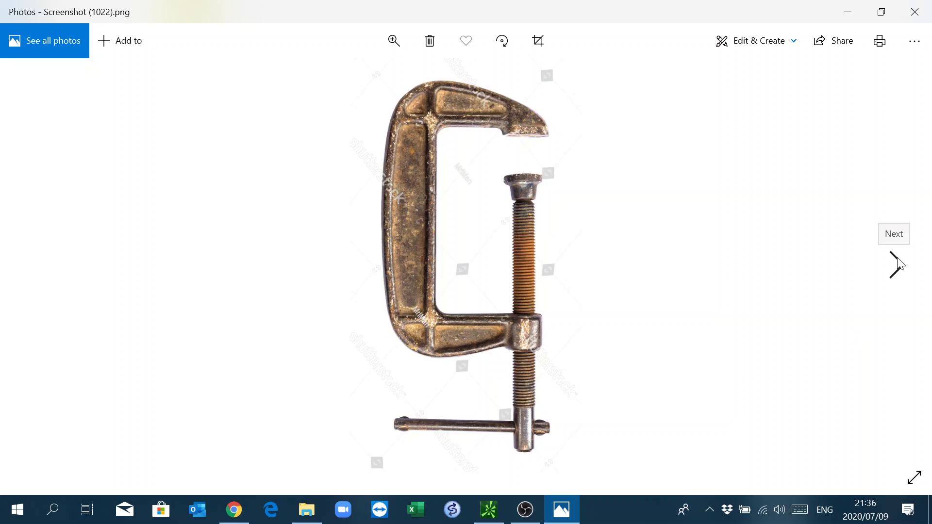
# - Advance Photos to Screenshot (1023).png, showing the silver C-clamp
pyautogui.click(898, 265)
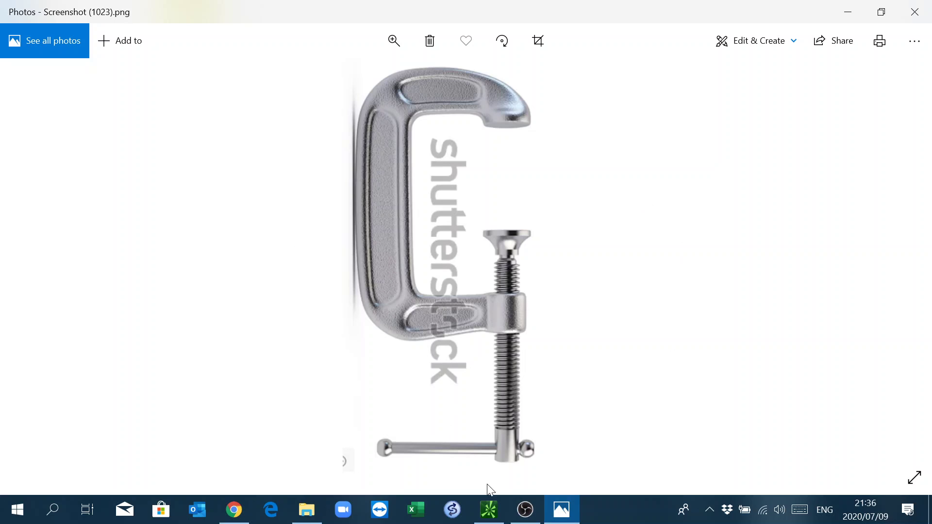
pyautogui.moveTo(498, 522)
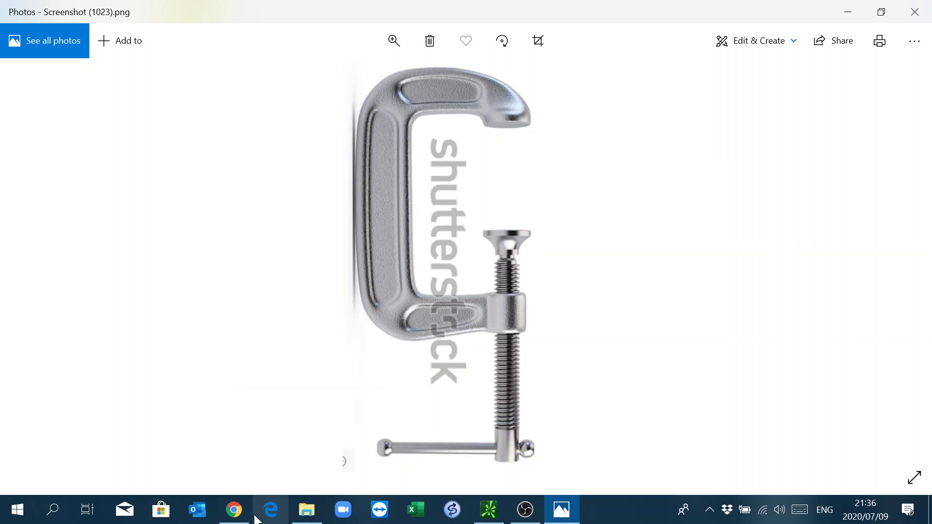
# - Close the SuperSport football standings tab and browse the 'c clamp formation' YouTube results
pyautogui.click(234, 510)
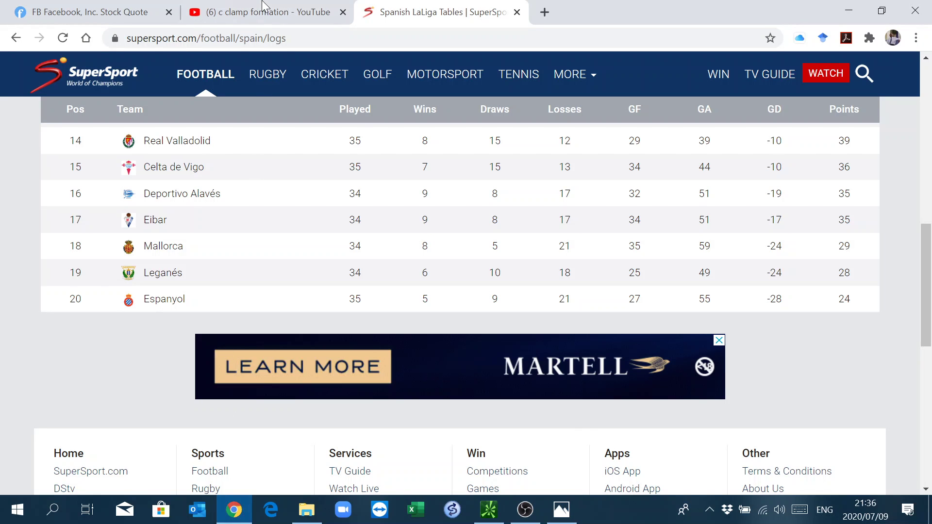
pyautogui.hotkey('ctrl', 'w')
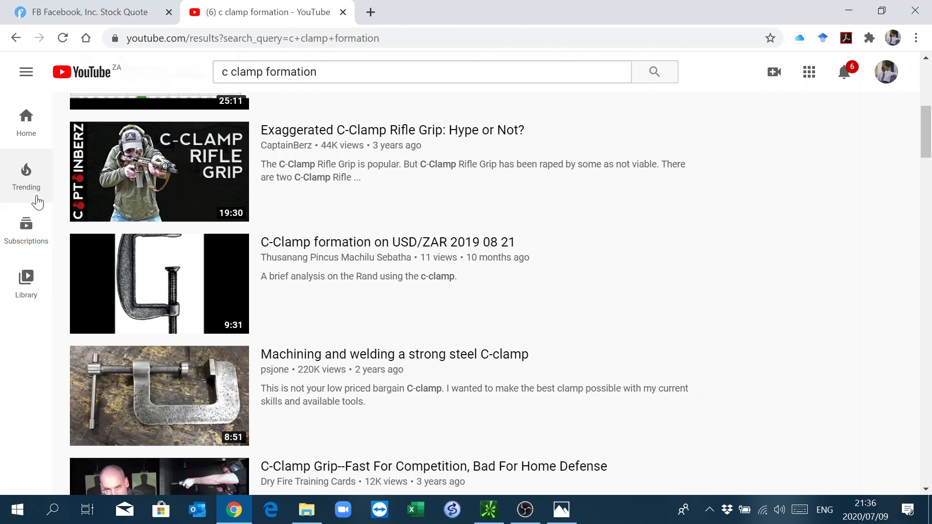
pyautogui.scroll(7, 373, 193)
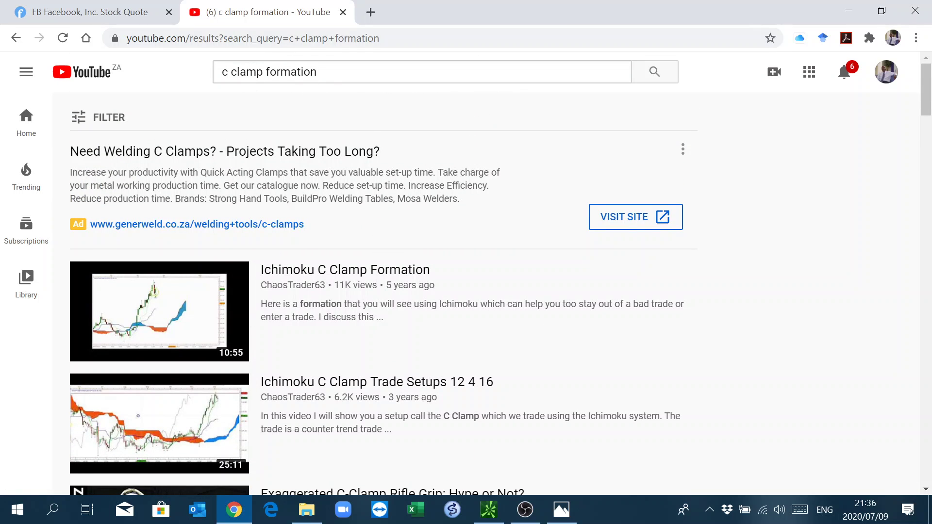
pyautogui.moveTo(194, 280)
pyautogui.moveTo(403, 293)
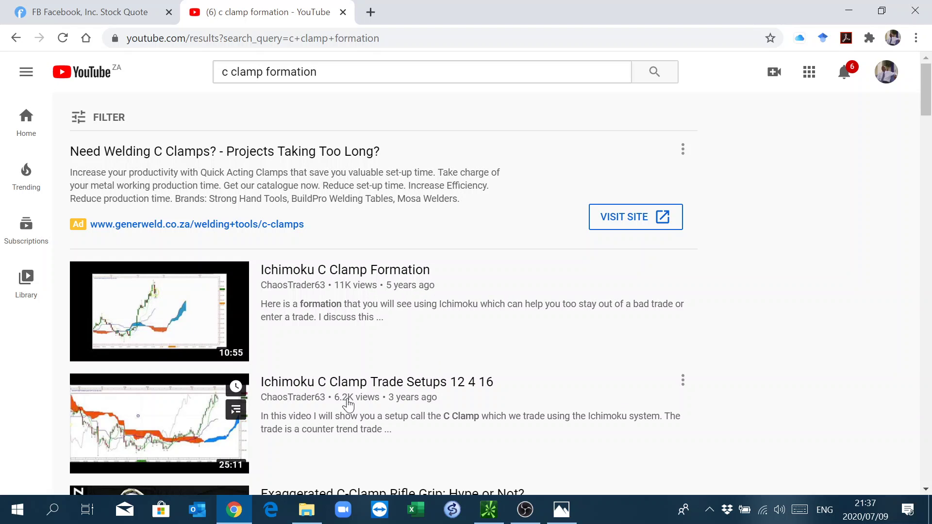
pyautogui.scroll(-3, 551, 353)
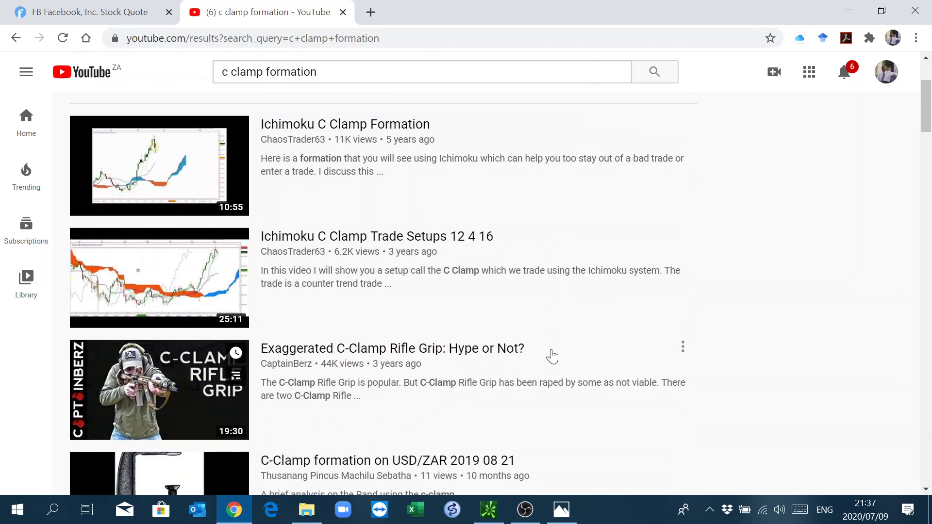
pyautogui.scroll(-4, 552, 354)
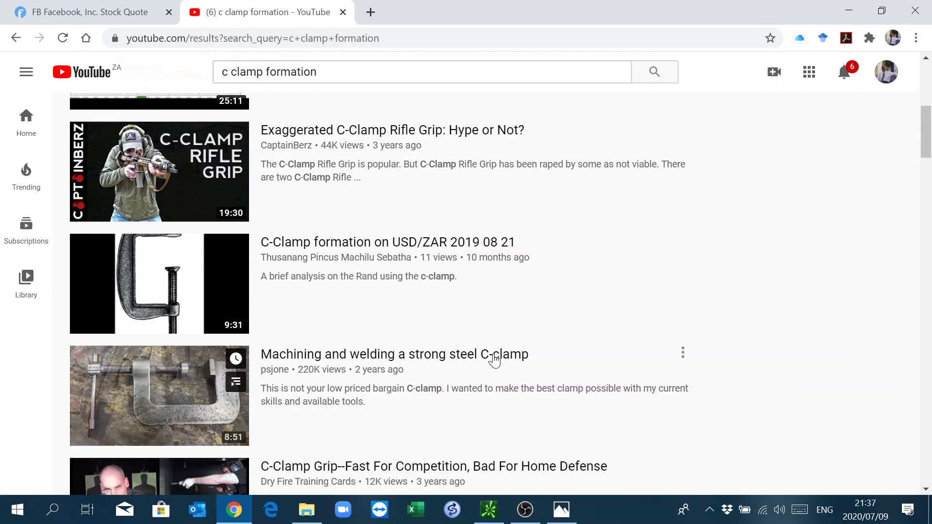
pyautogui.scroll(1, 479, 290)
pyautogui.scroll(2, 481, 289)
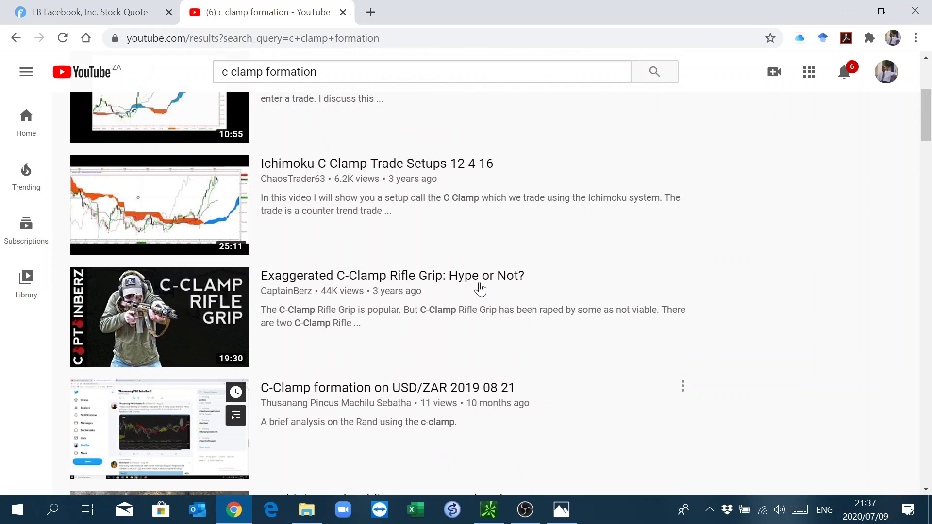
pyautogui.scroll(2, 480, 289)
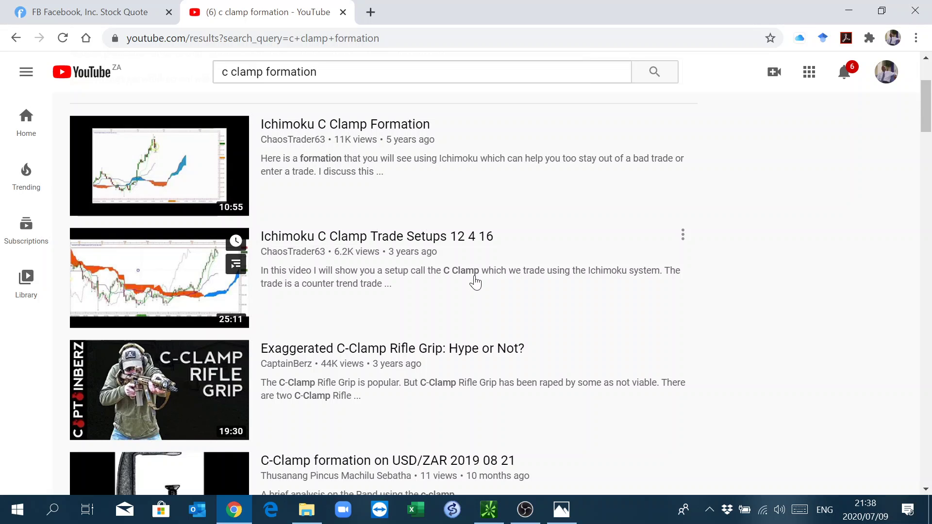
pyautogui.moveTo(179, 165)
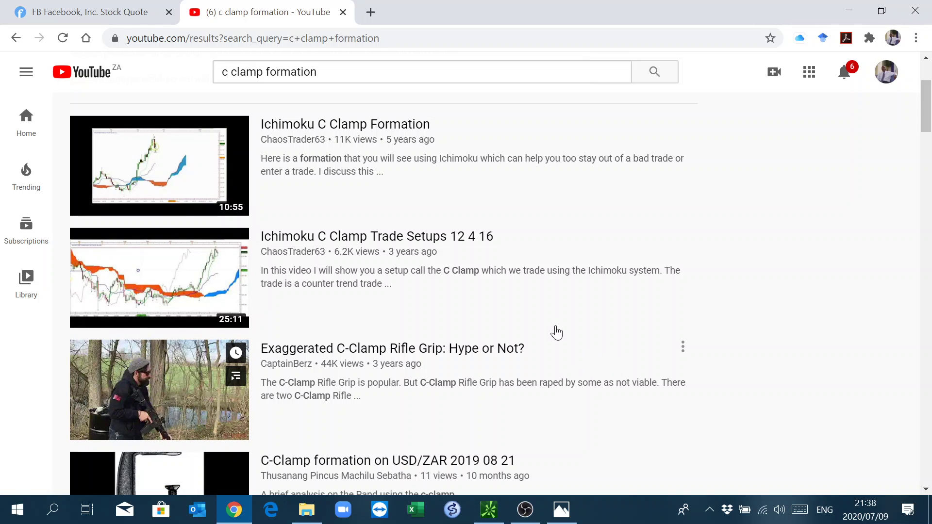
pyautogui.scroll(-5, 537, 308)
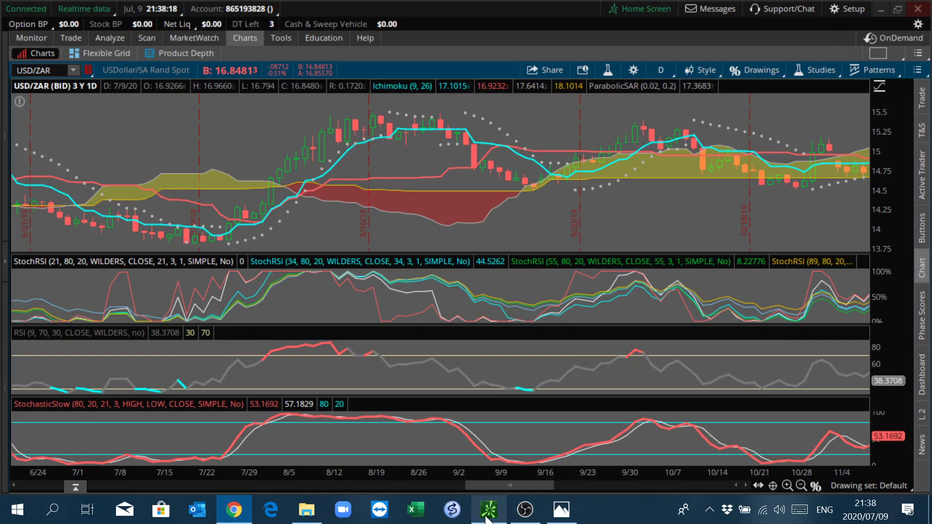
# - Bring back thinkorswim's USD/ZAR daily chart with its Ichimoku and oscillator studies
pyautogui.click(488, 518)
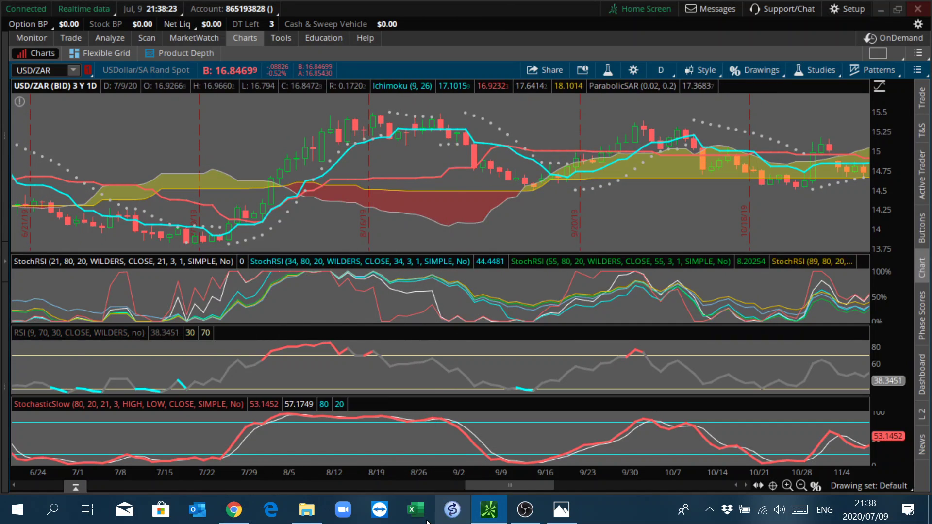
pyautogui.click(234, 510)
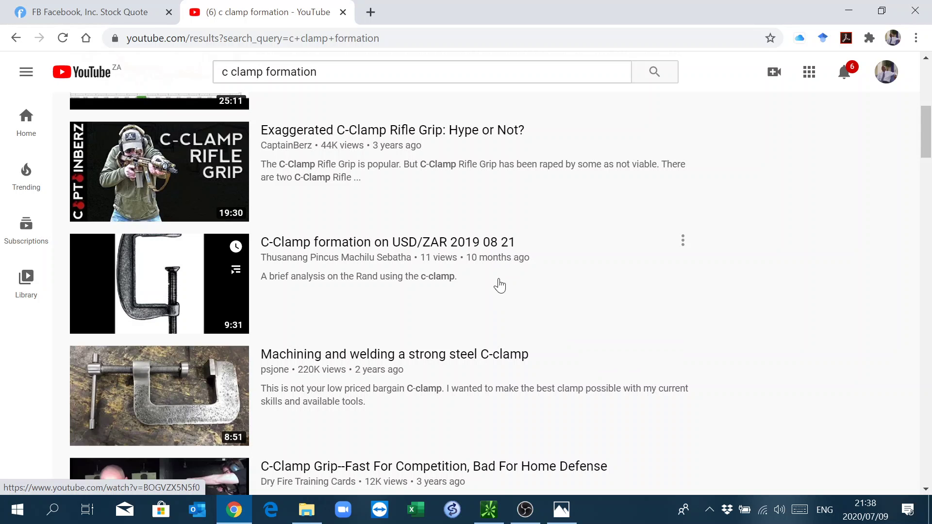
pyautogui.click(488, 510)
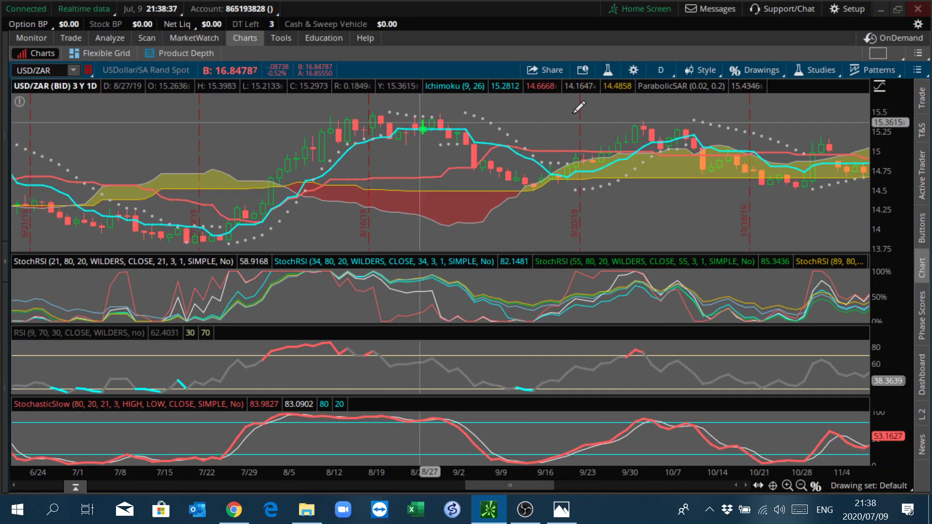
# - Place a vertical Time Level line at 8/21/19 on the USD/ZAR chart and select it
pyautogui.click(760, 71)
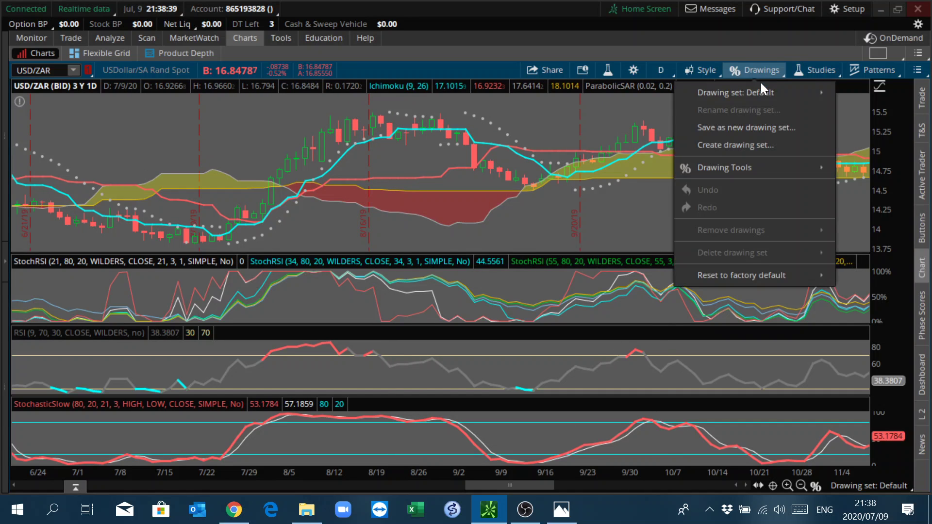
pyautogui.moveTo(762, 168)
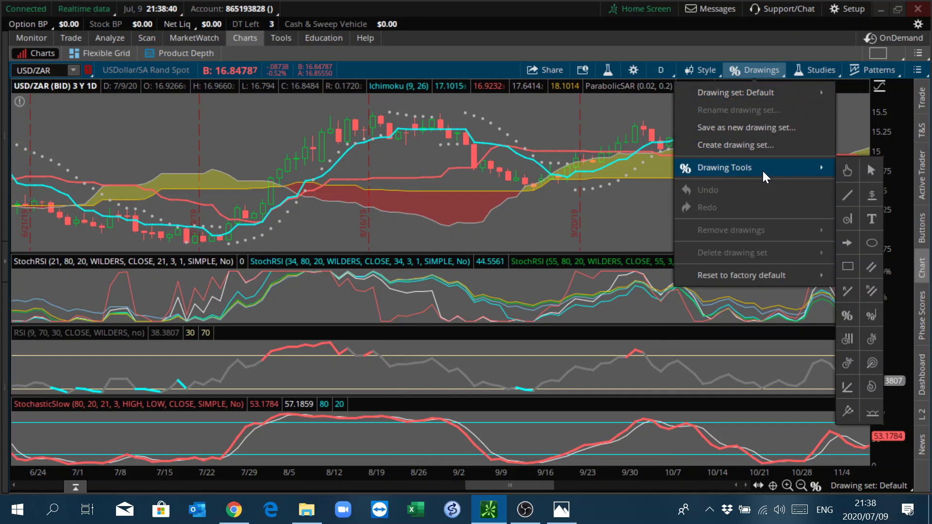
pyautogui.click(846, 222)
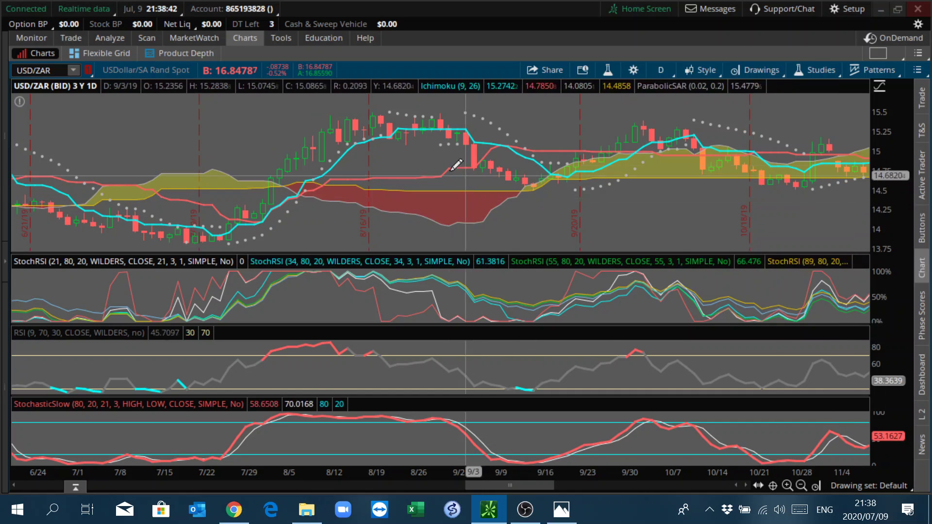
pyautogui.click(389, 141)
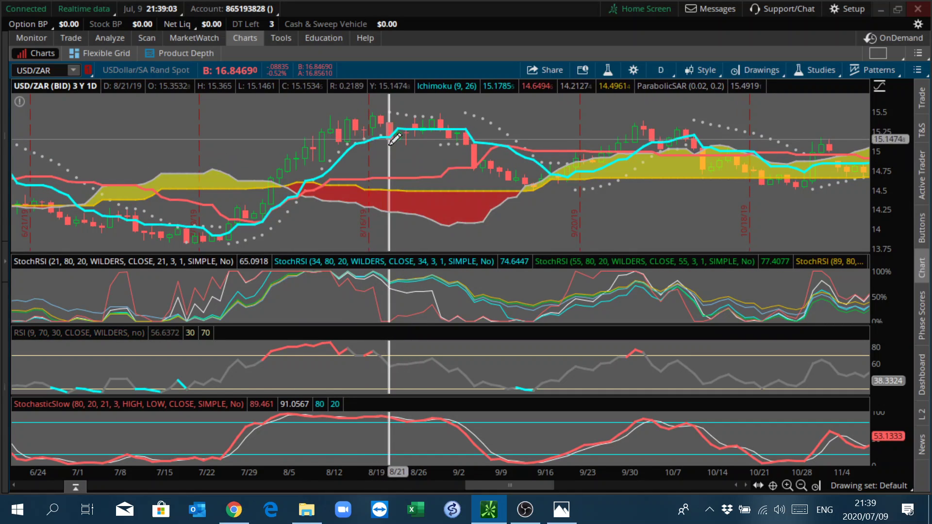
pyautogui.click(394, 139)
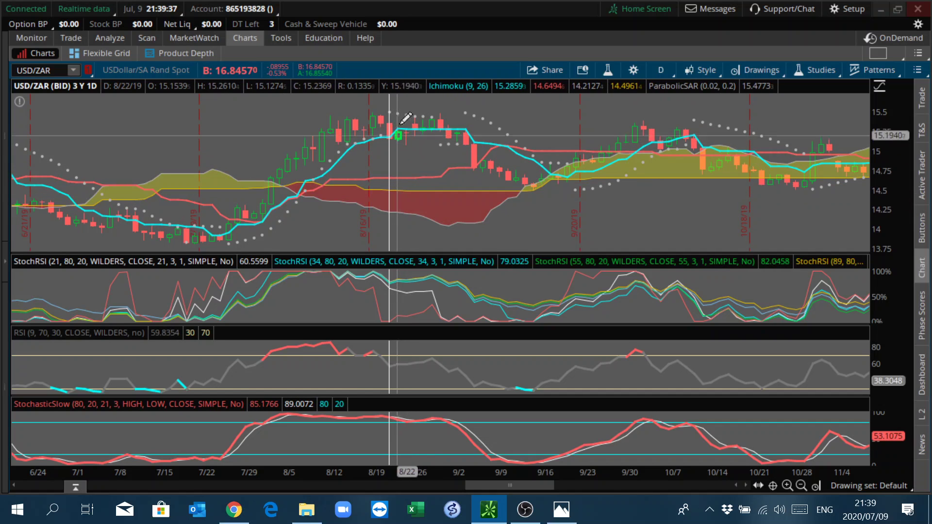
pyautogui.click(389, 132)
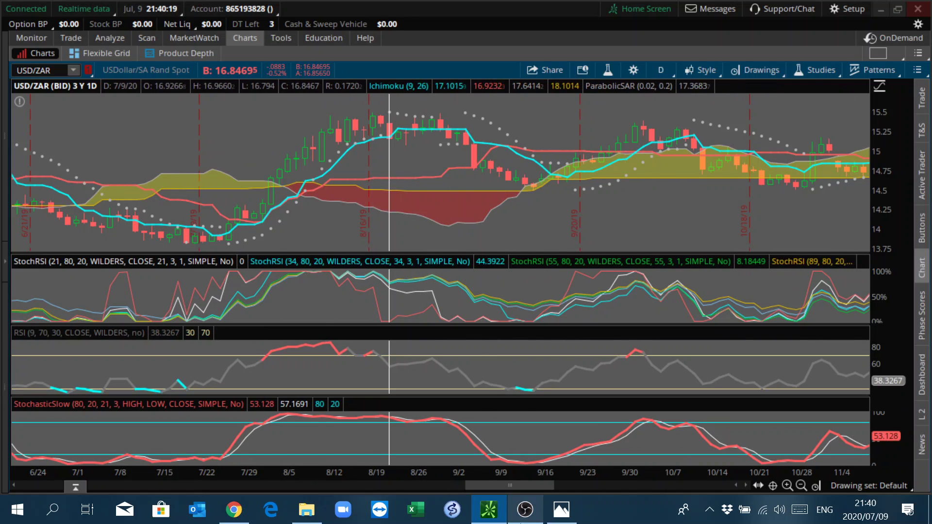
# - Show Finviz's FB quote page with its daily chart closing at 242.01 and trendlines
pyautogui.moveTo(531, 517)
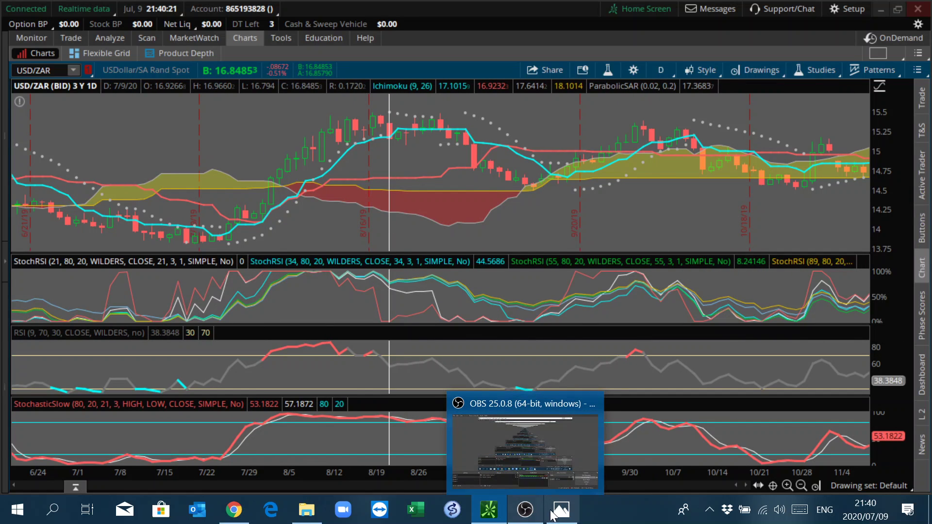
pyautogui.click(490, 517)
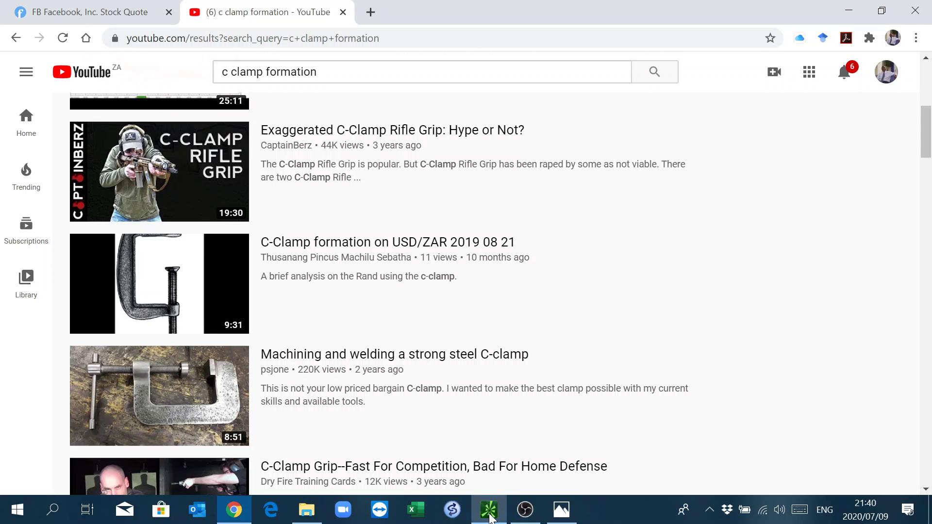
pyautogui.click(139, 14)
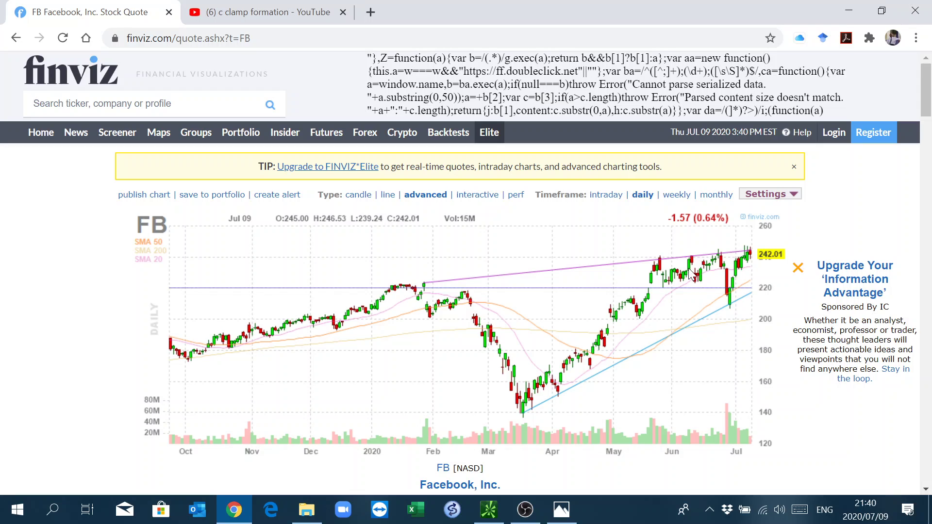
# - Load the FB (Facebook) symbol into the thinkorswim chart
pyautogui.click(489, 510)
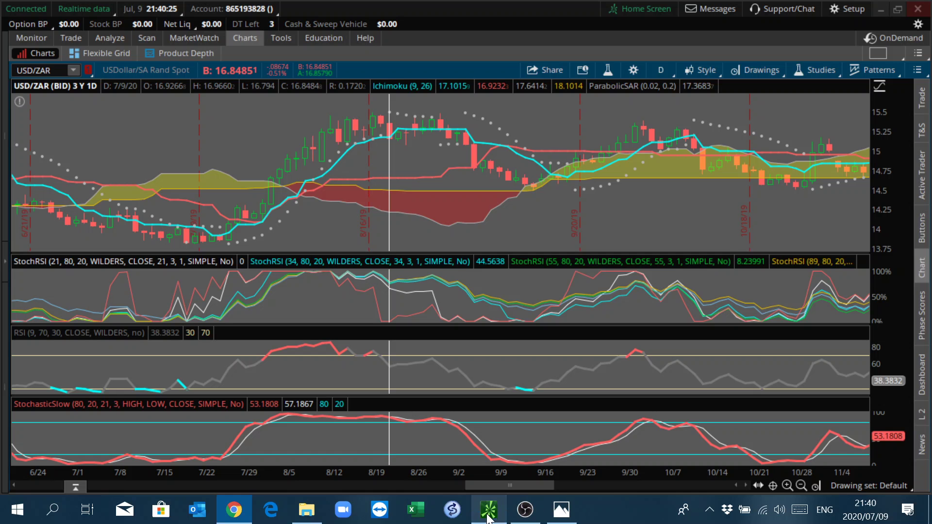
pyautogui.click(48, 70)
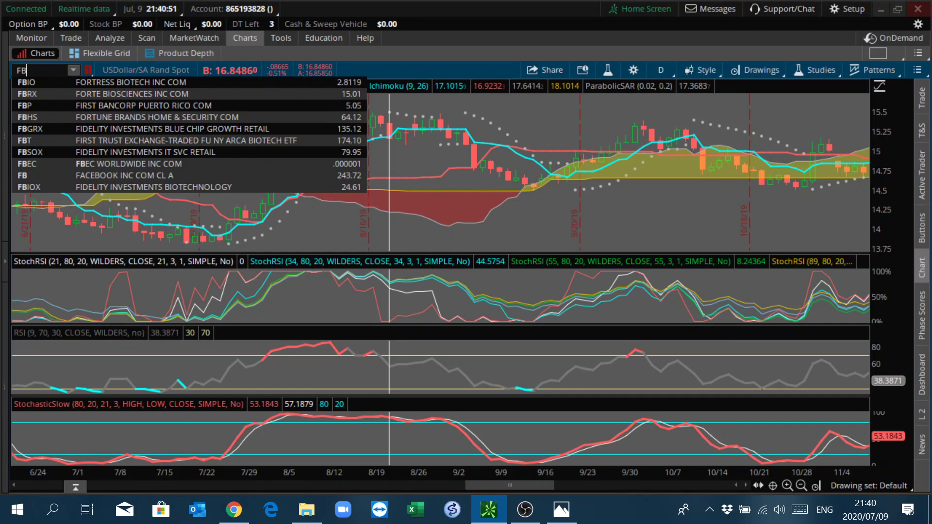
pyautogui.click(103, 176)
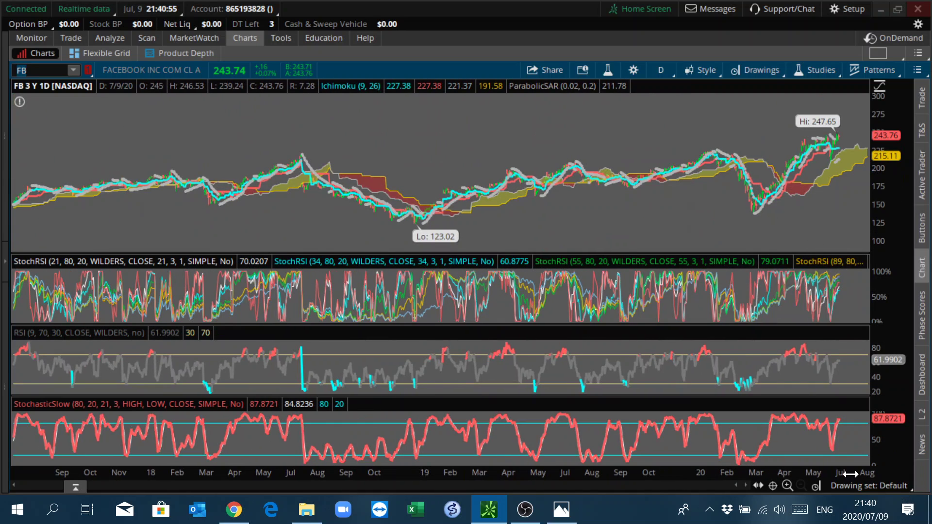
# - Zoom into recent months and remove the Fibonacci retracement drawing
pyautogui.click(786, 486)
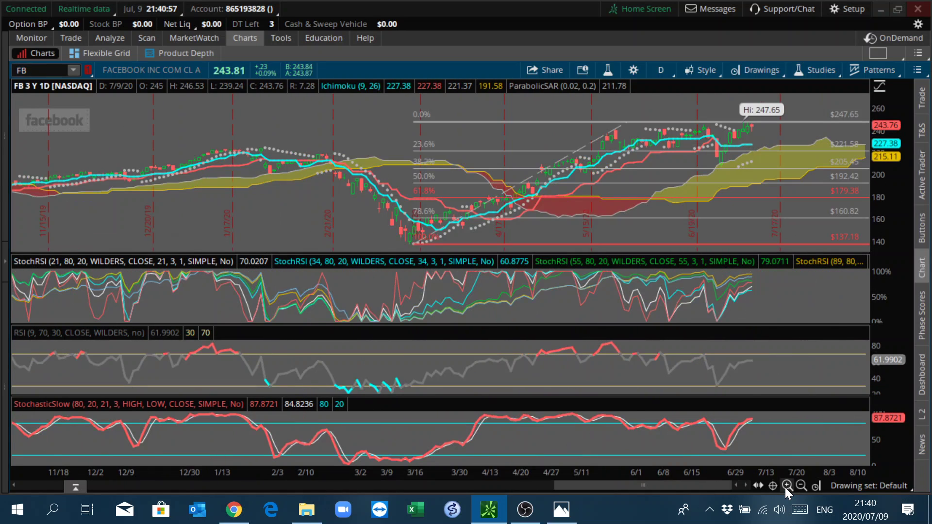
pyautogui.rightClick(779, 122)
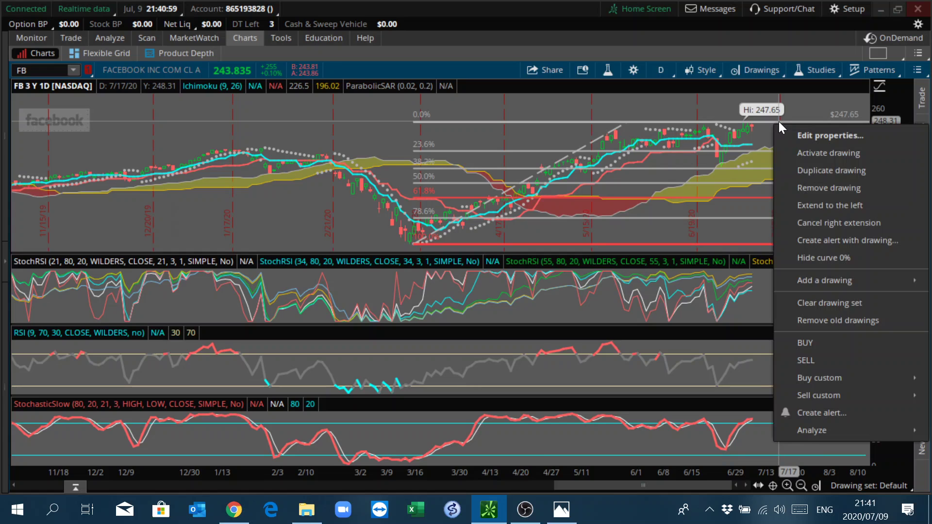
pyautogui.click(847, 188)
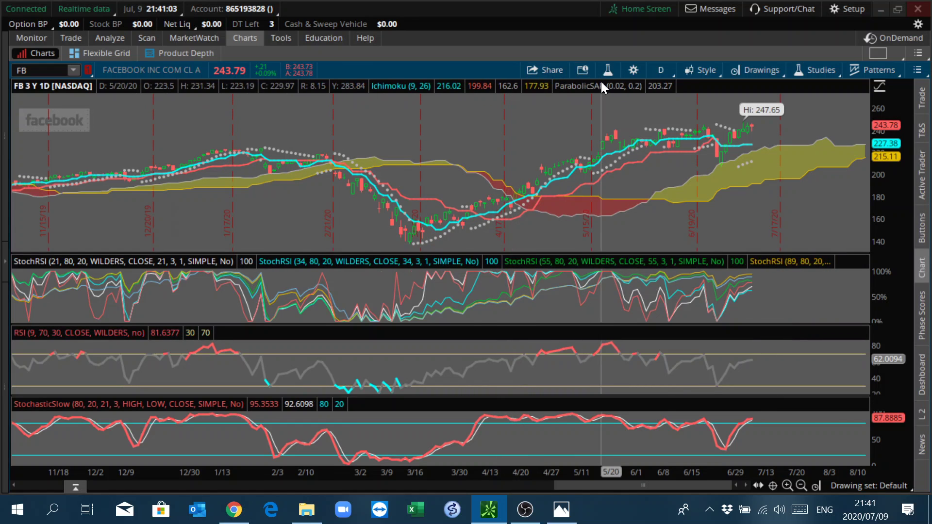
# - Set the FB chart time frame to a 20-year interval with weekly aggregation
pyautogui.click(660, 71)
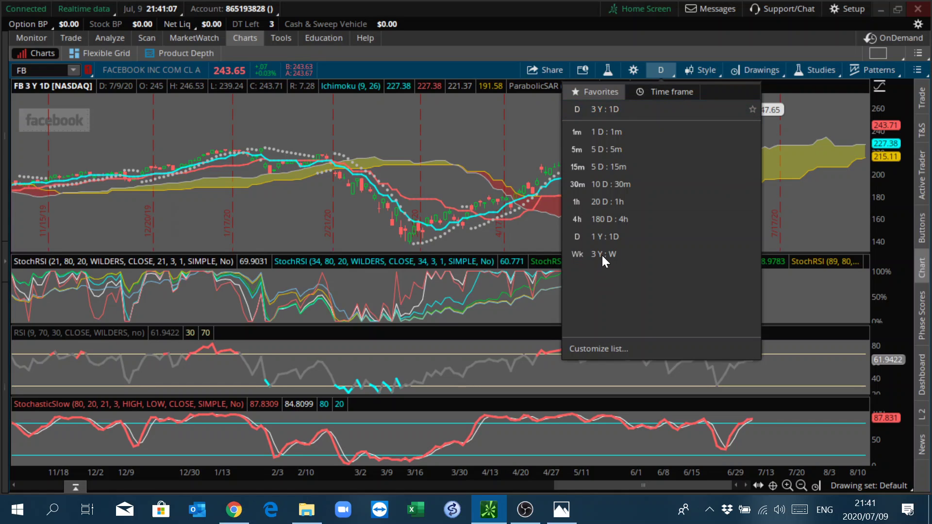
pyautogui.click(680, 93)
pyautogui.click(727, 173)
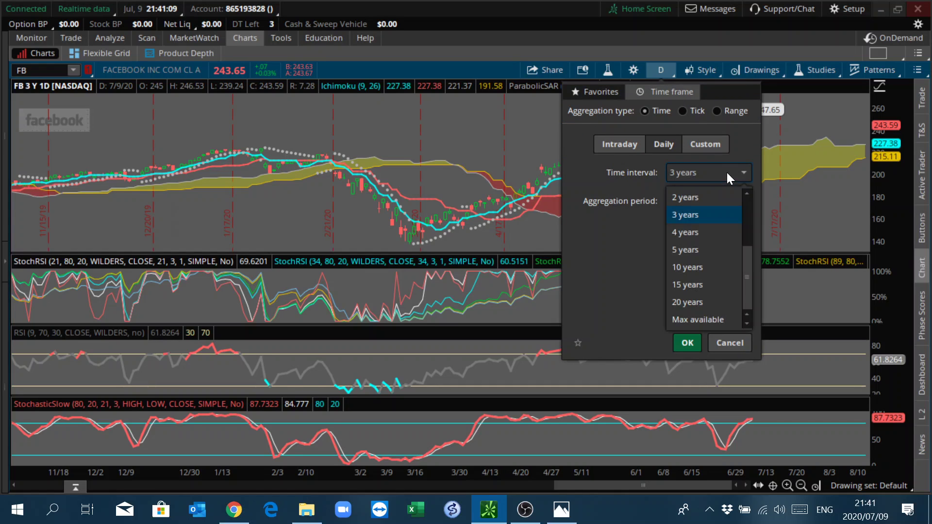
pyautogui.click(710, 302)
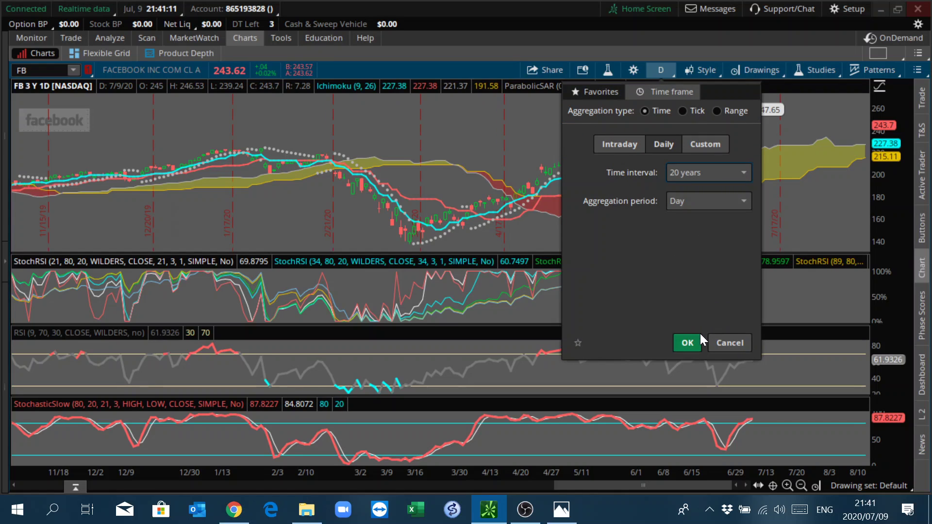
pyautogui.click(713, 201)
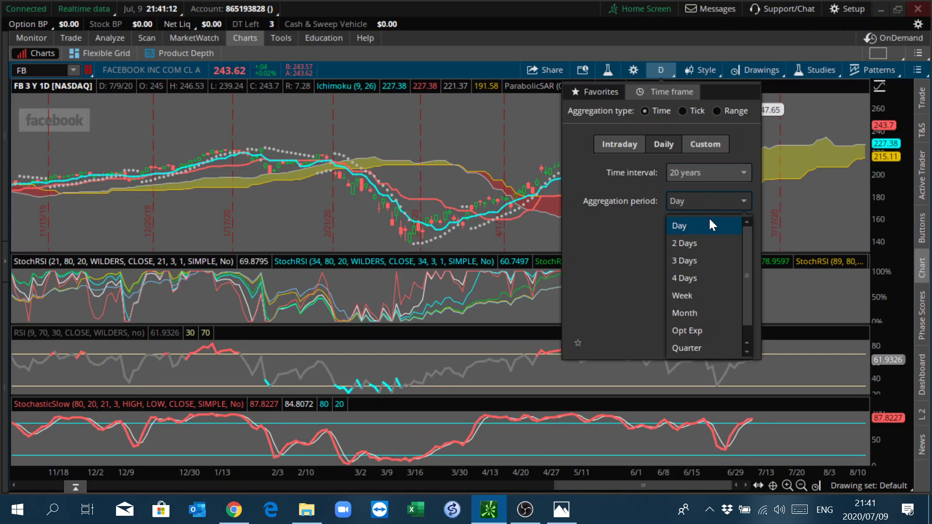
pyautogui.click(682, 296)
pyautogui.click(687, 350)
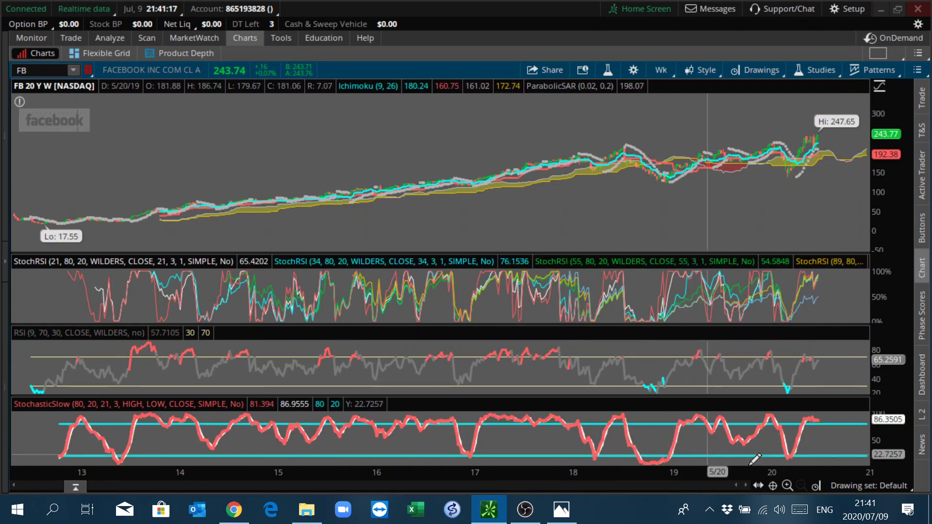
# - Narrow the weekly FB view to about two years, ending at the week of 7/6/20
pyautogui.click(783, 485)
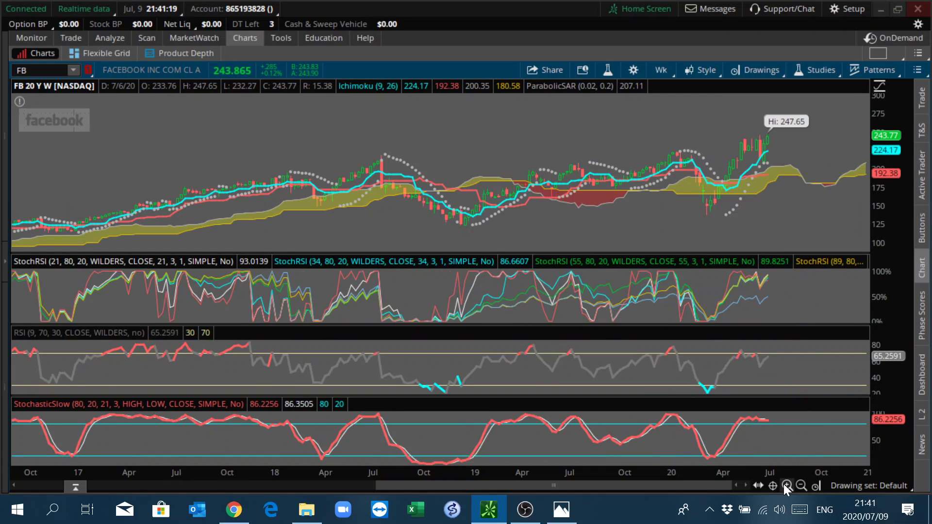
pyautogui.click(783, 484)
pyautogui.click(784, 484)
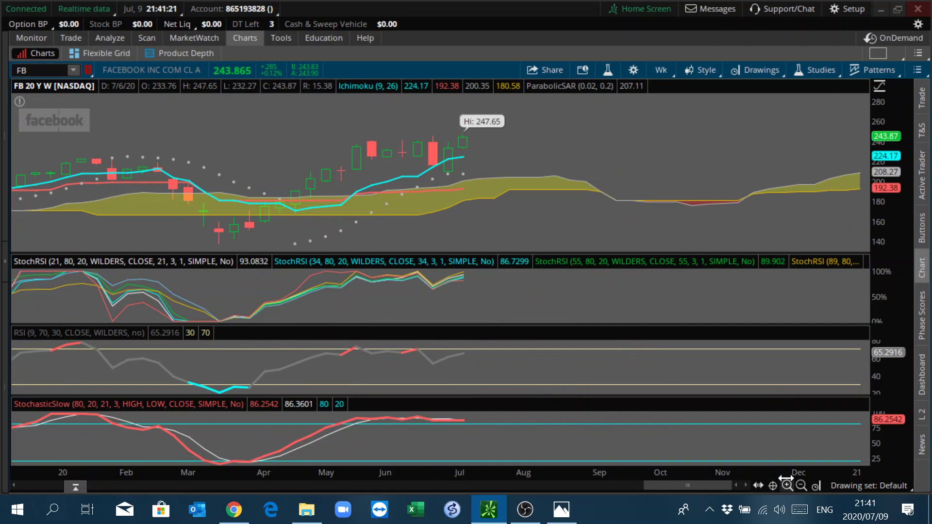
pyautogui.click(802, 486)
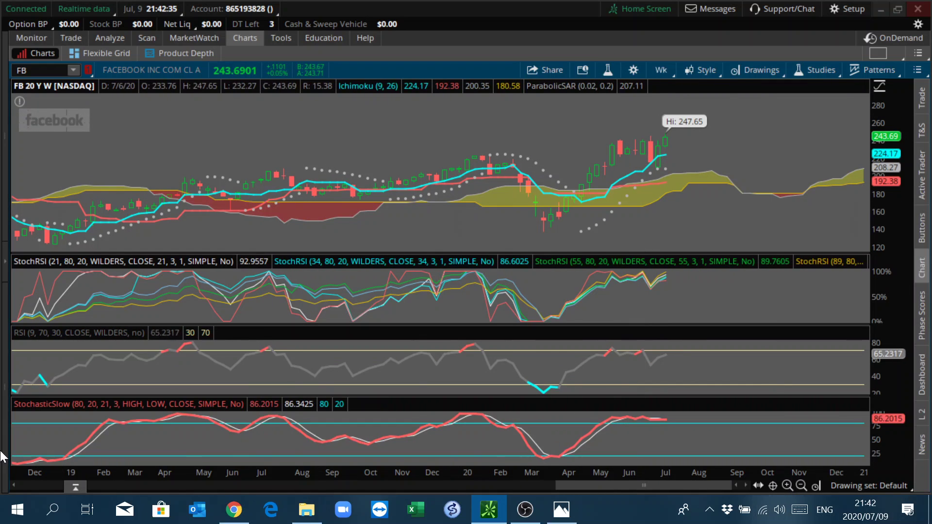
pyautogui.click(14, 486)
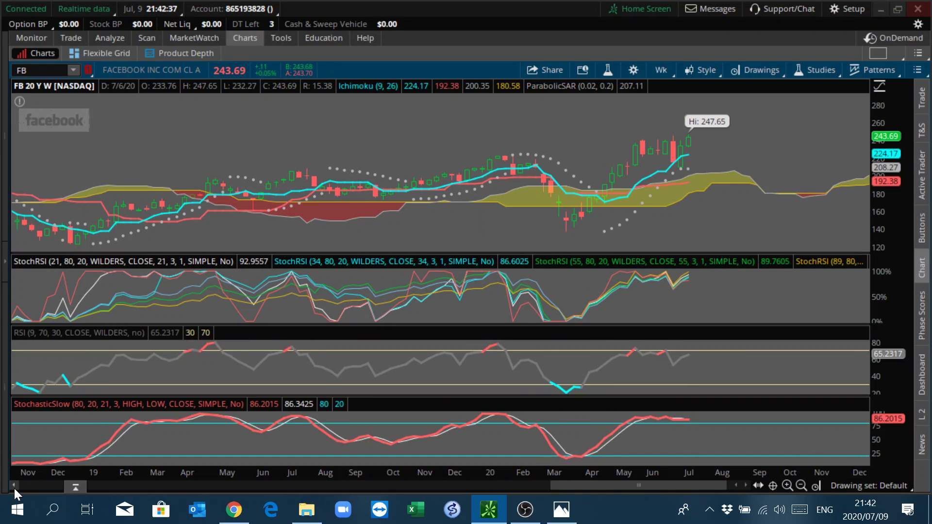
pyautogui.moveTo(13, 487); pyautogui.dragTo(14, 489)
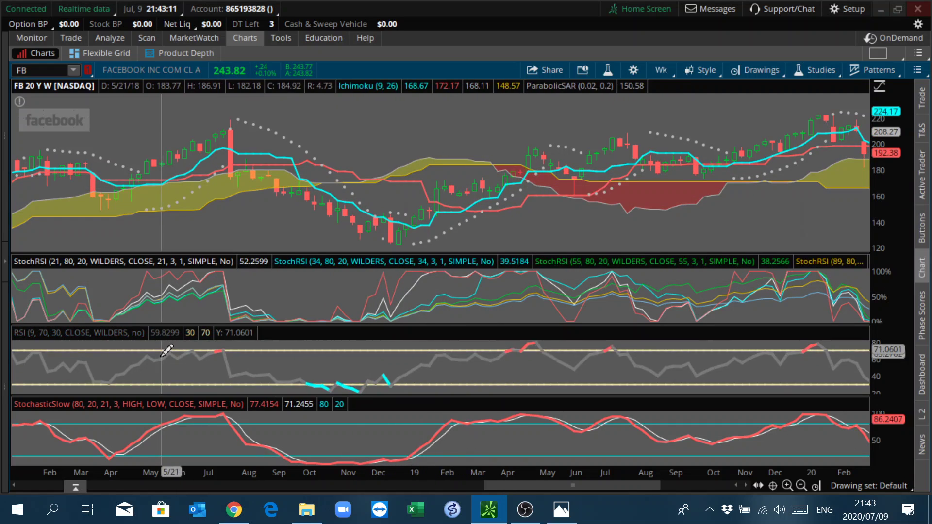
pyautogui.moveTo(16, 491); pyautogui.dragTo(16, 490)
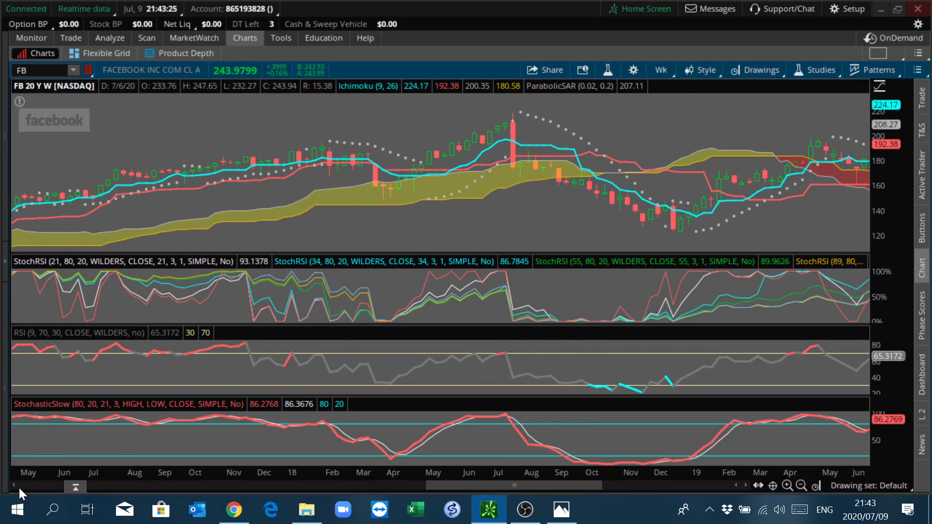
pyautogui.moveTo(14, 488); pyautogui.dragTo(14, 488)
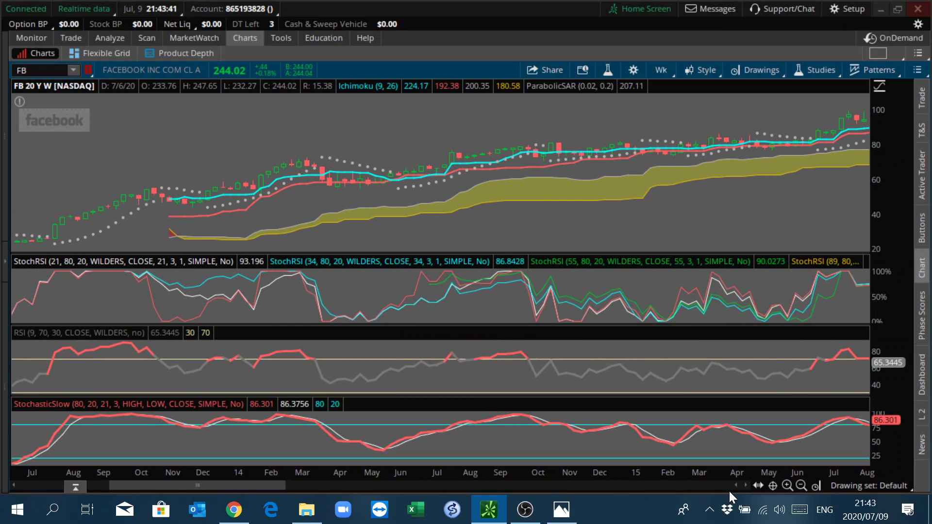
pyautogui.moveTo(715, 486); pyautogui.dragTo(716, 486)
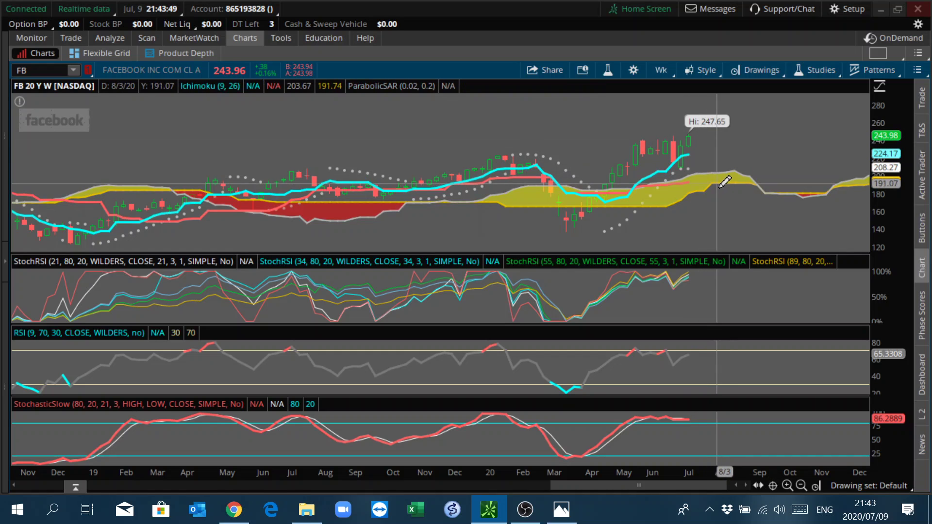
# - Change the FB chart to daily aggregation over a 3-year time interval
pyautogui.click(665, 70)
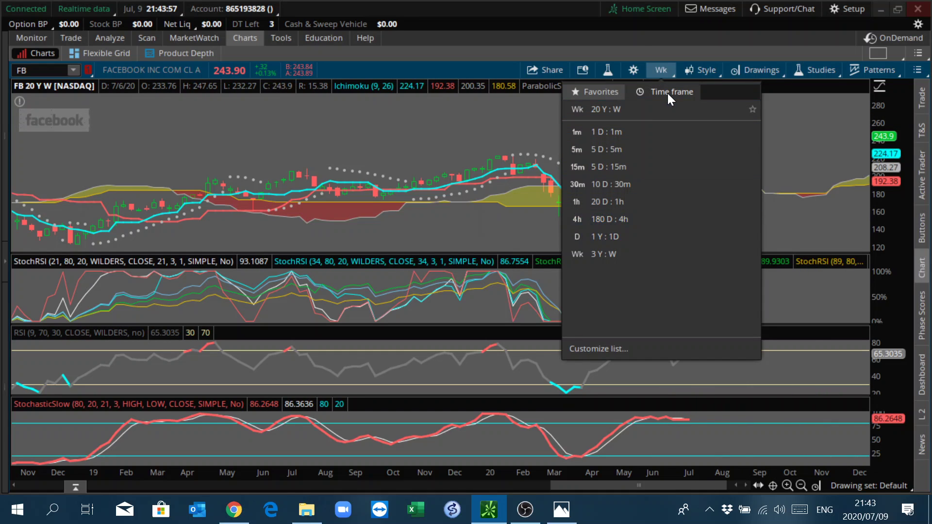
pyautogui.click(668, 92)
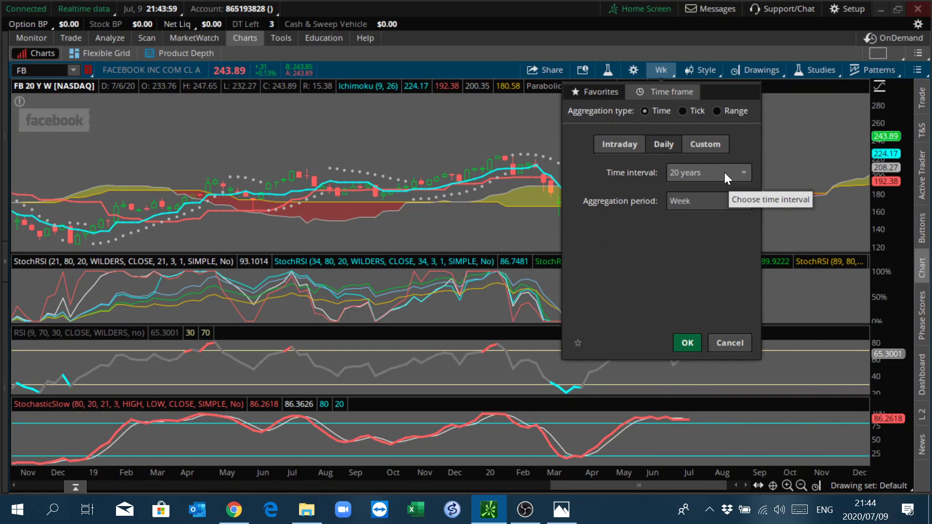
pyautogui.click(725, 202)
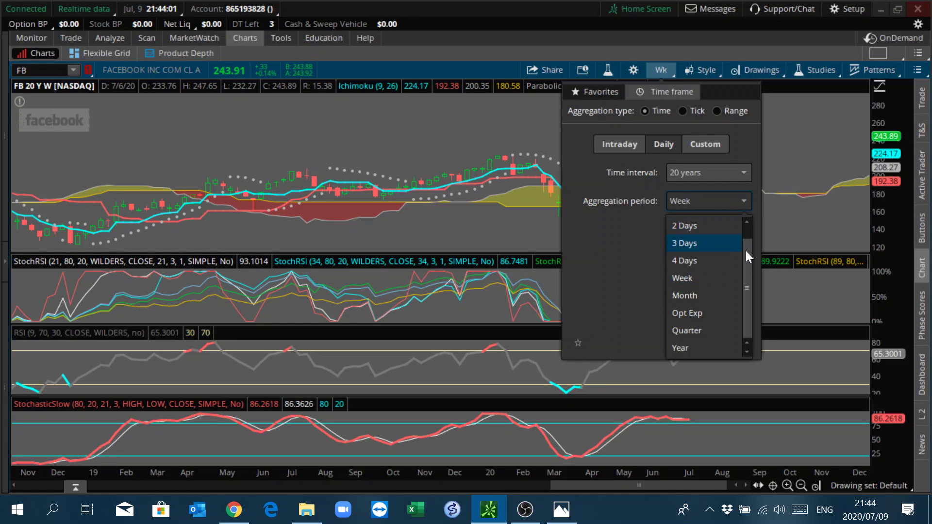
pyautogui.moveTo(746, 252); pyautogui.dragTo(749, 223)
pyautogui.click(699, 227)
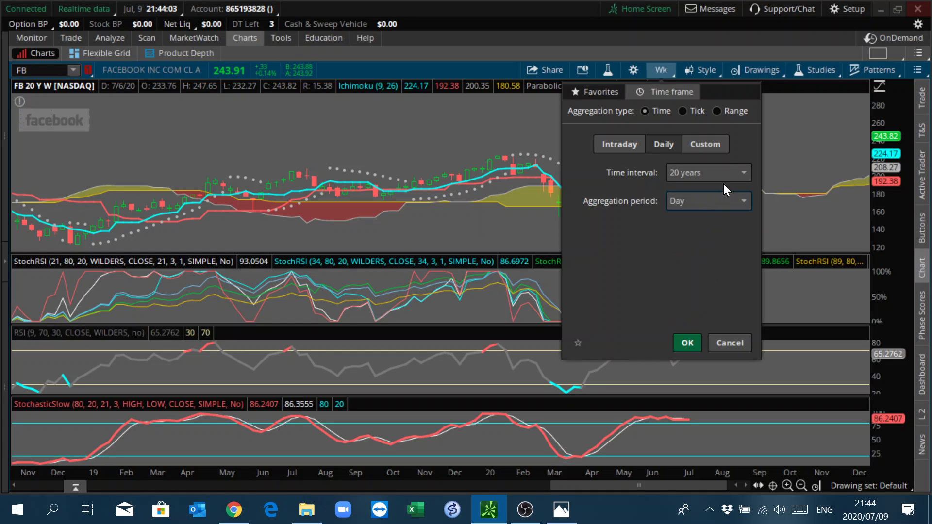
pyautogui.click(727, 172)
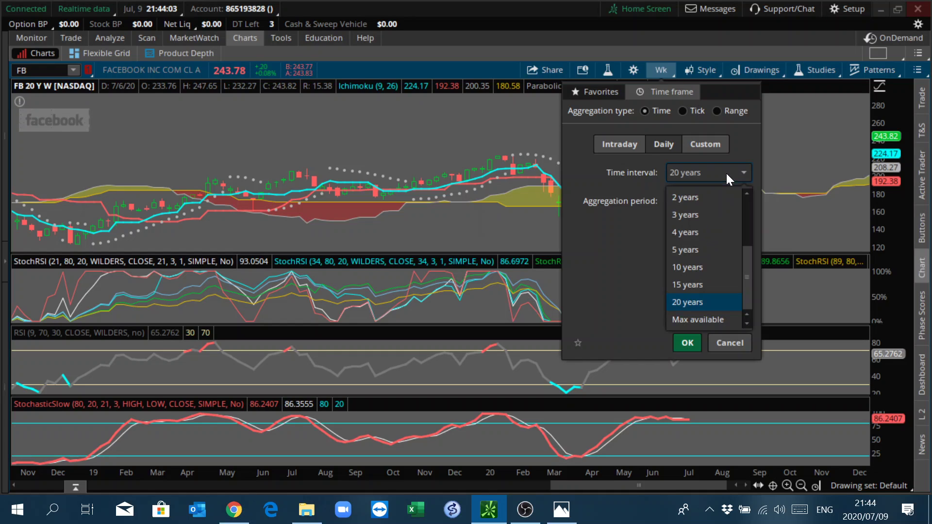
pyautogui.click(701, 217)
pyautogui.click(688, 345)
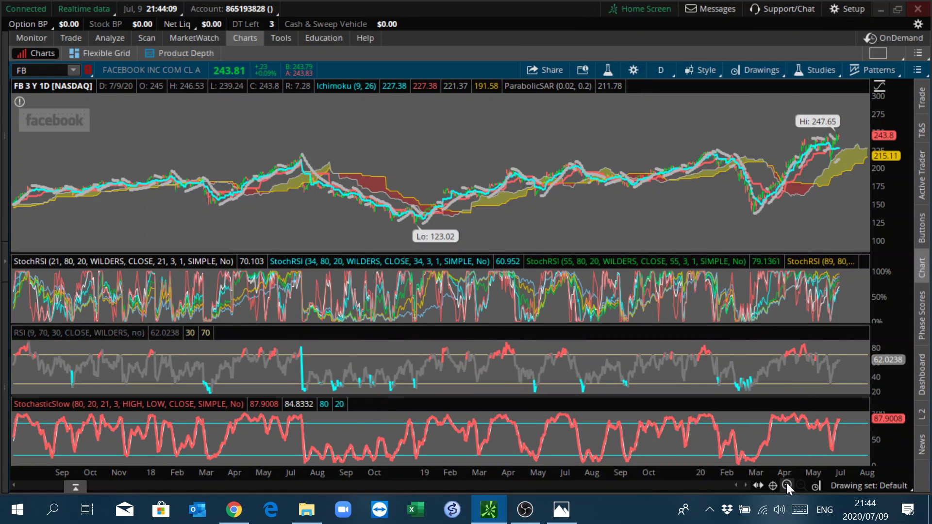
# - Zoom the FB daily chart to about eight months and pan back to the late-2018 123.02 low
pyautogui.click(787, 486)
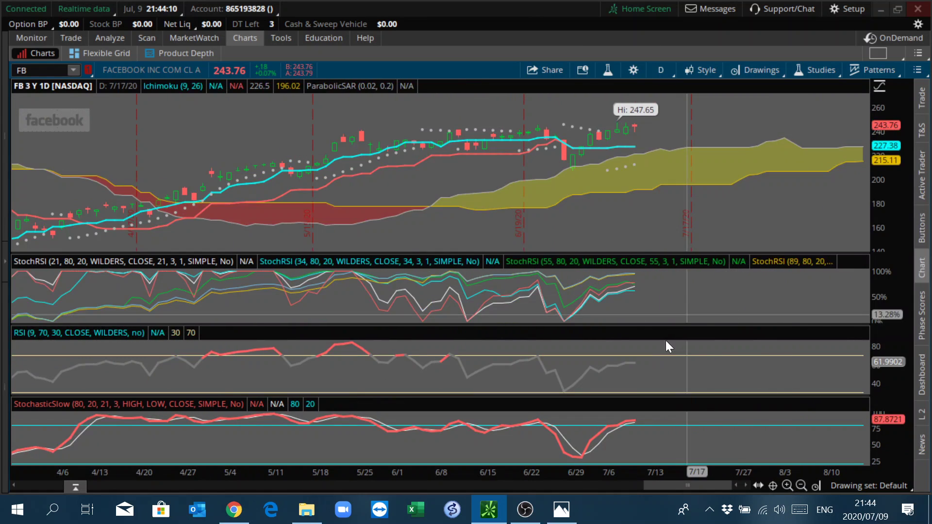
pyautogui.click(800, 487)
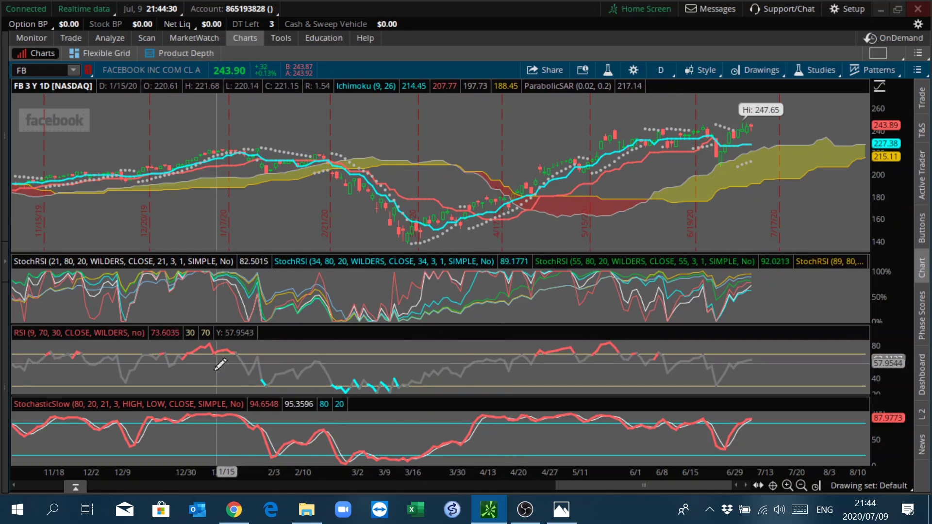
pyautogui.click(12, 488)
pyautogui.moveTo(12, 488); pyautogui.dragTo(12, 487)
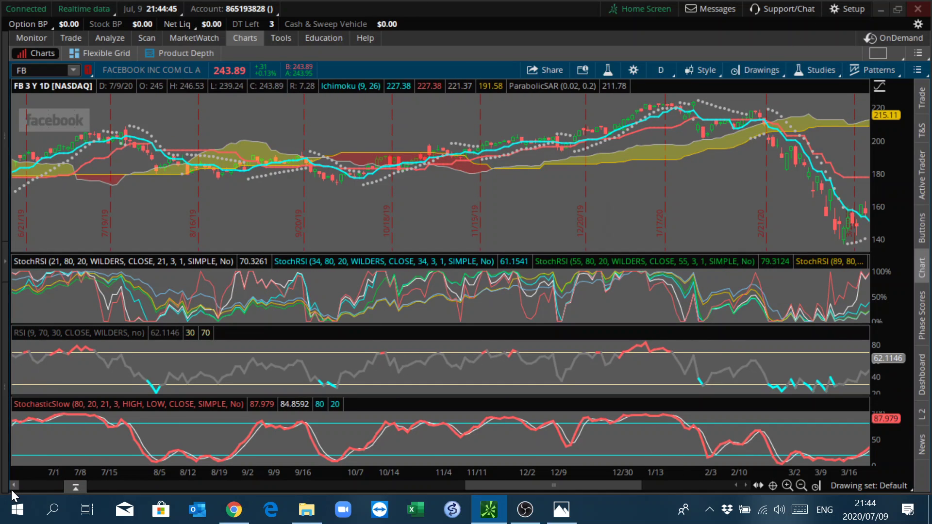
pyautogui.moveTo(11, 490); pyautogui.dragTo(11, 490)
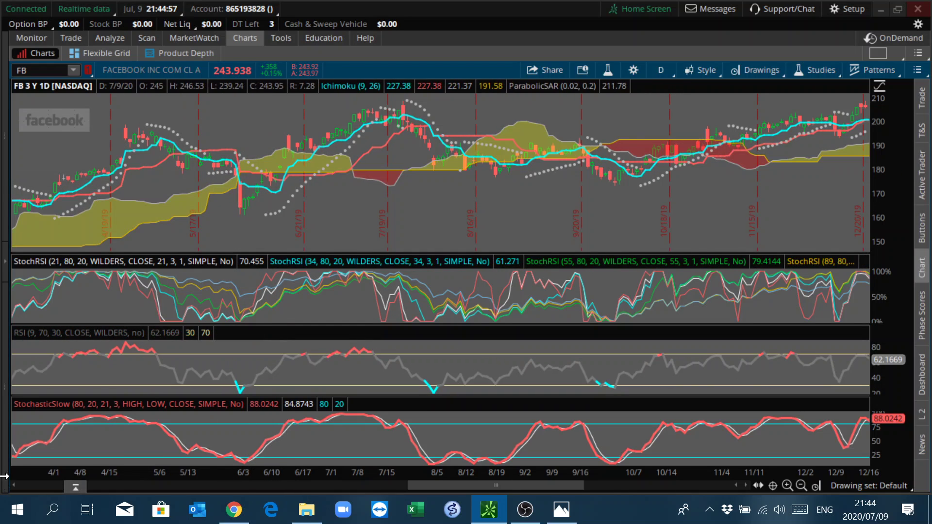
pyautogui.moveTo(13, 488); pyautogui.dragTo(13, 488)
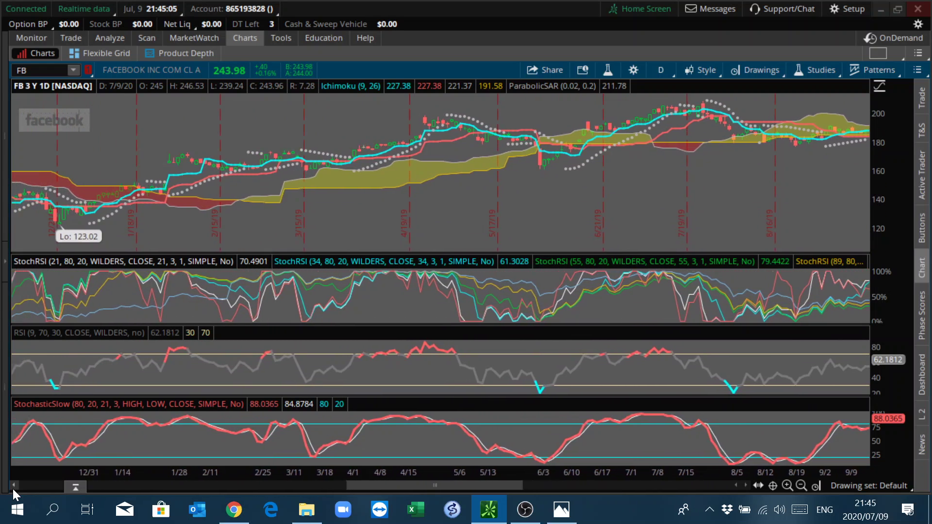
# - Scroll the FB daily chart back into 2017, then forward to the November 2019–August 2020 range
pyautogui.moveTo(13, 488); pyautogui.dragTo(16, 488)
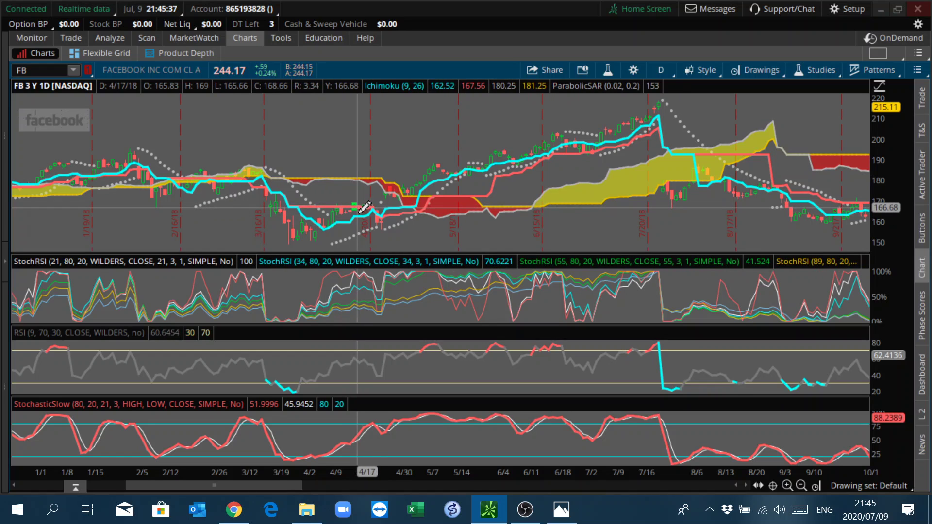
pyautogui.click(12, 485)
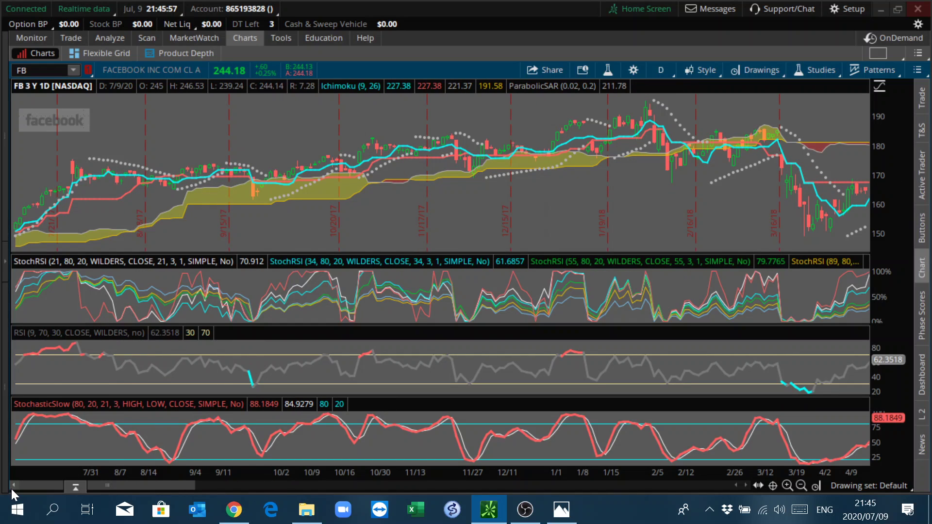
pyautogui.click(745, 486)
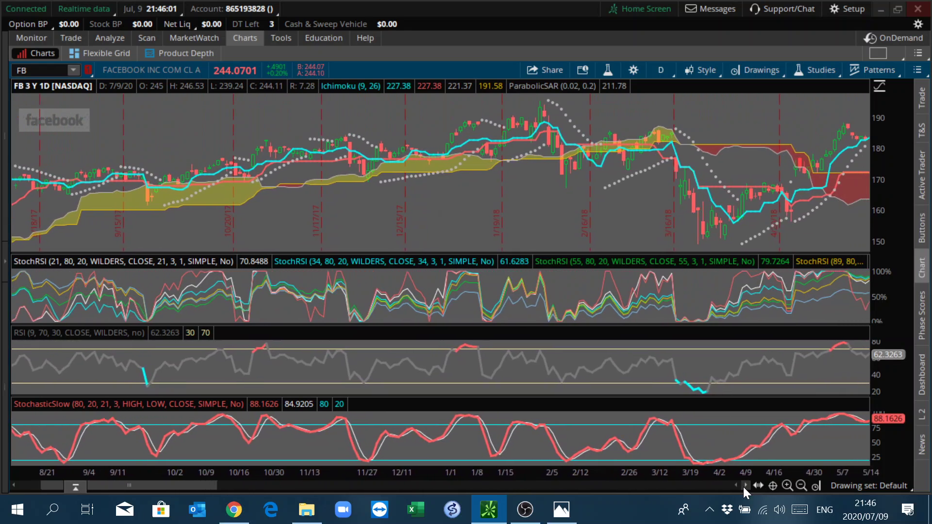
pyautogui.moveTo(745, 486); pyautogui.dragTo(745, 485)
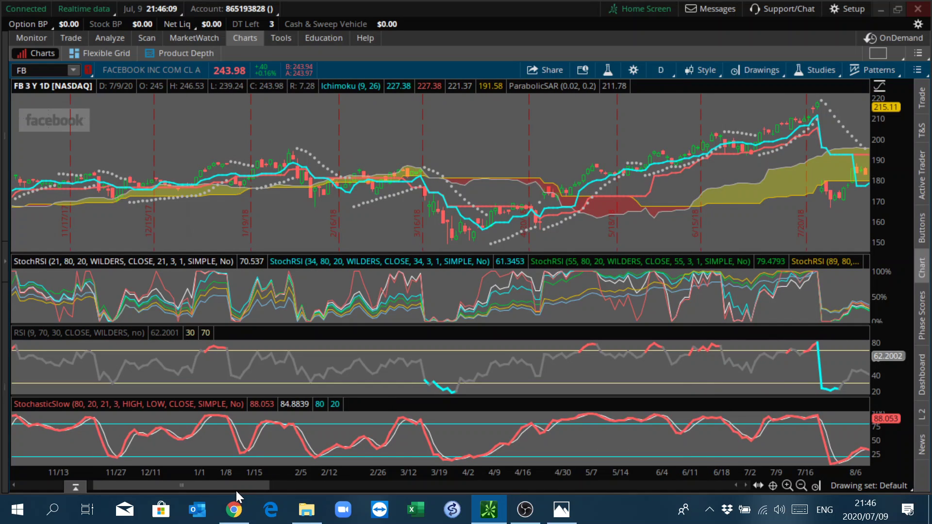
pyautogui.moveTo(235, 485); pyautogui.dragTo(715, 482)
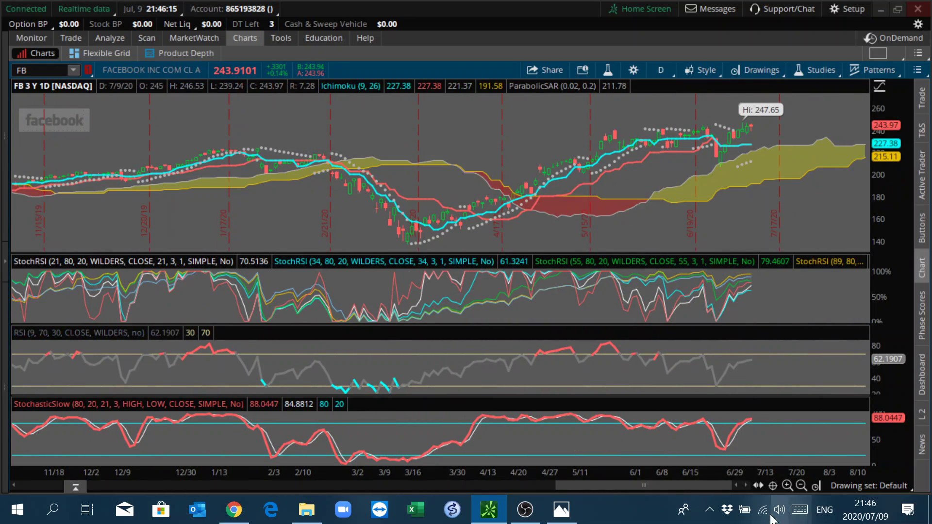
# - Zoom the FB daily chart in on April through early July 2020
pyautogui.click(787, 486)
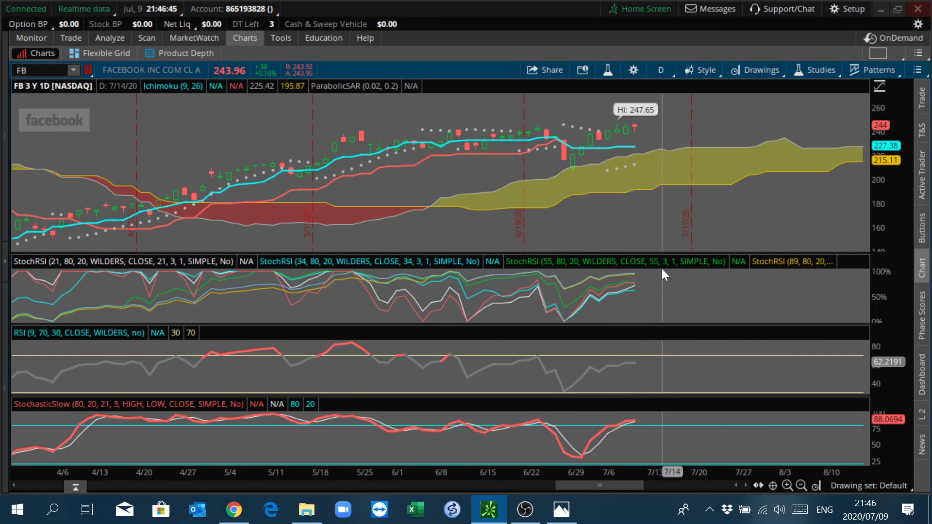
# - Switch FB to the 'Wk 3 Y : W' weekly chart and zoom in on the latest year
pyautogui.click(659, 69)
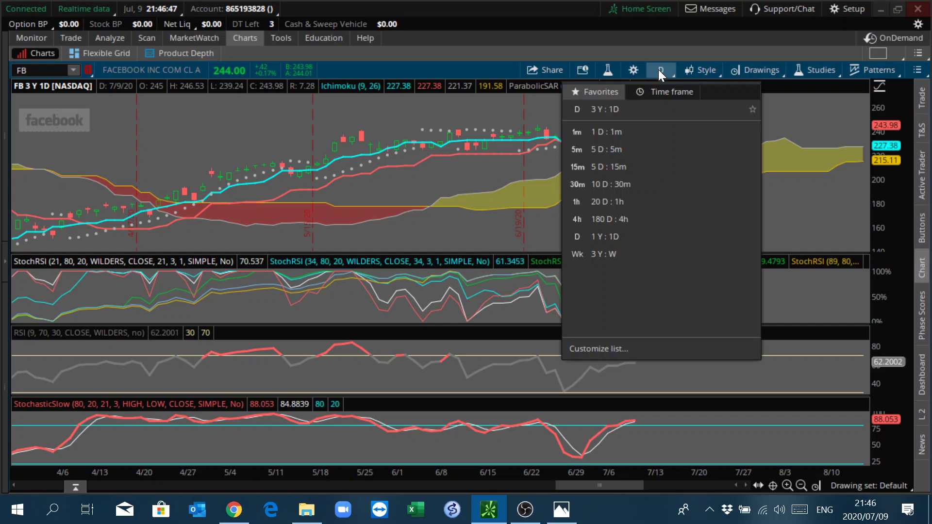
pyautogui.click(630, 254)
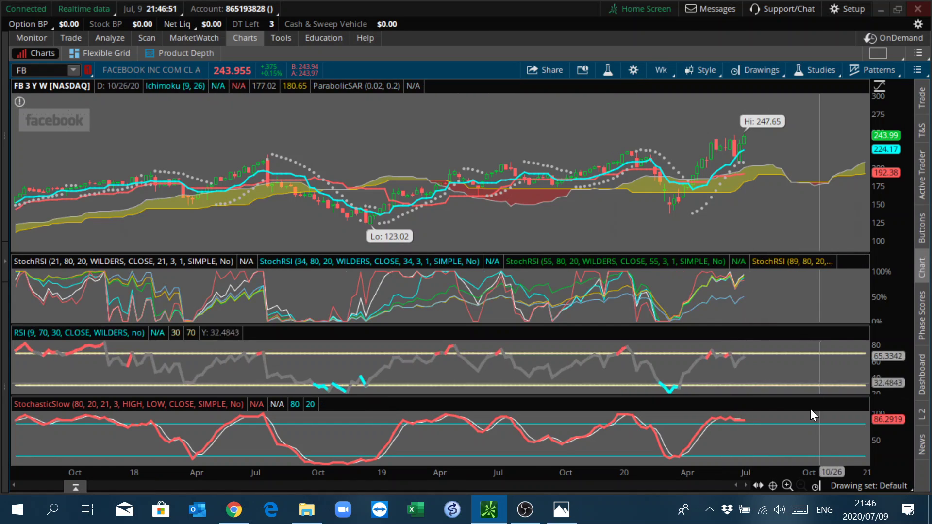
pyautogui.click(786, 485)
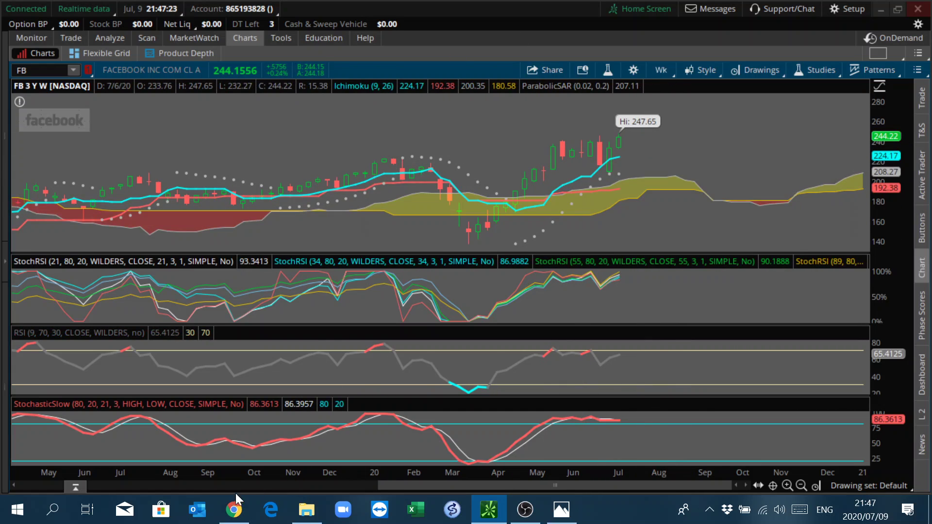
pyautogui.click(235, 509)
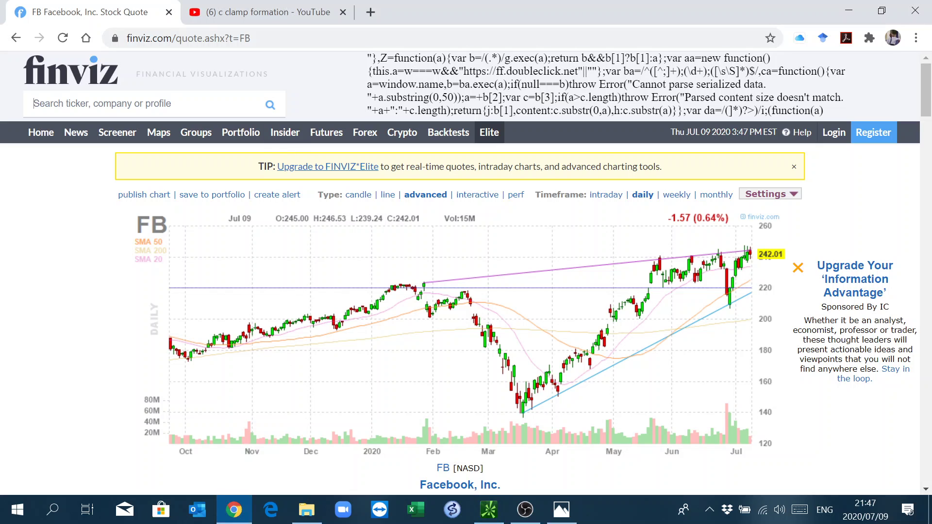
pyautogui.click(258, 18)
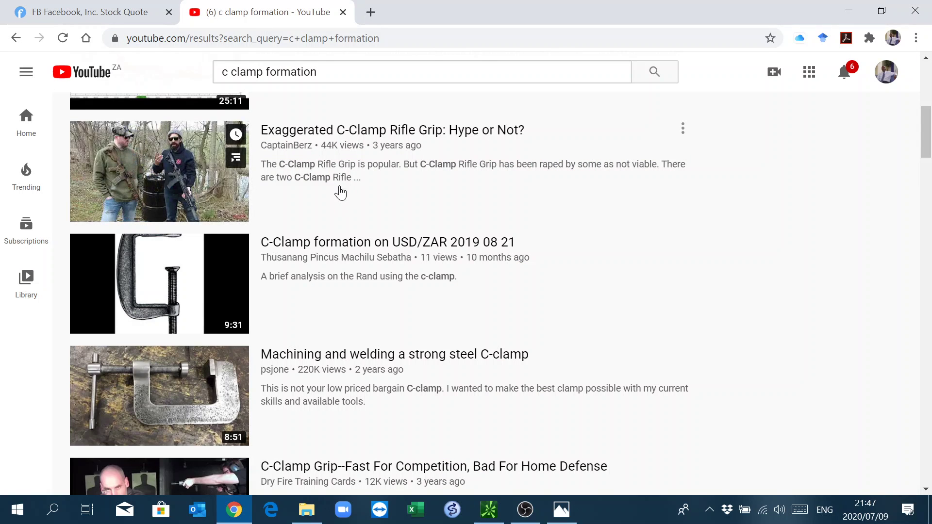
pyautogui.scroll(6, 343, 190)
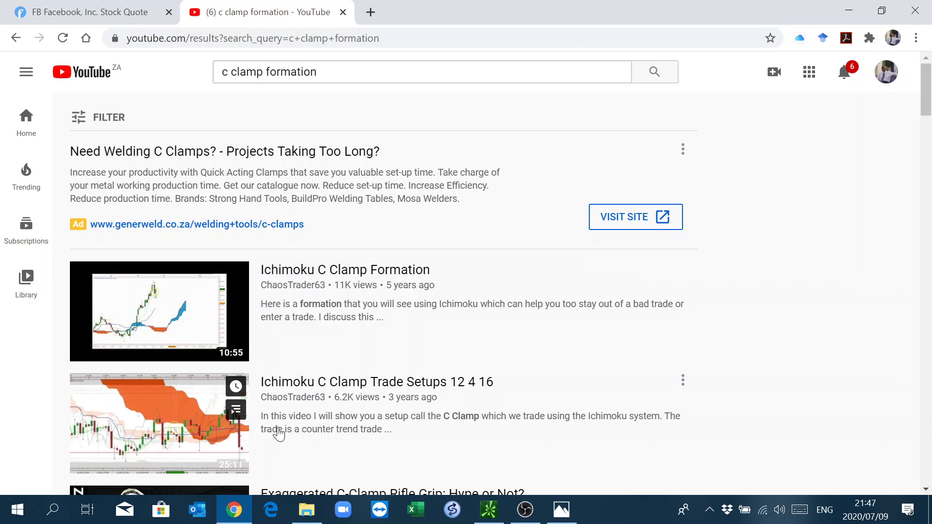
pyautogui.scroll(-6, 387, 350)
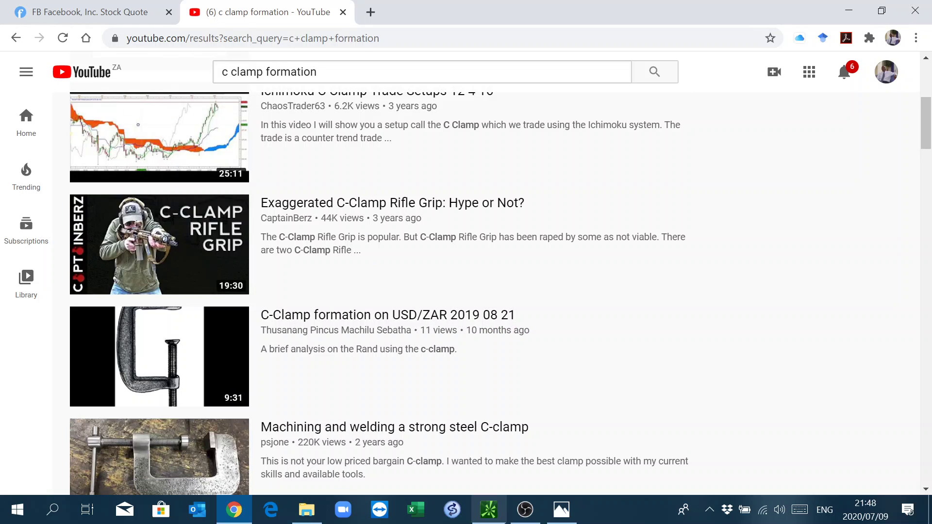
pyautogui.click(487, 510)
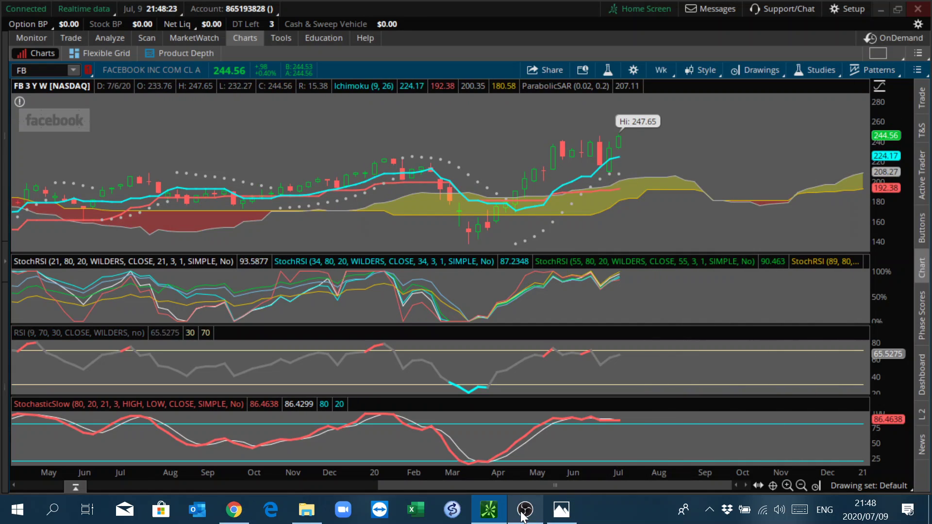
# - Move to the taskbar to switch to the Photos window with the C-clamp picture
pyautogui.moveTo(523, 516)
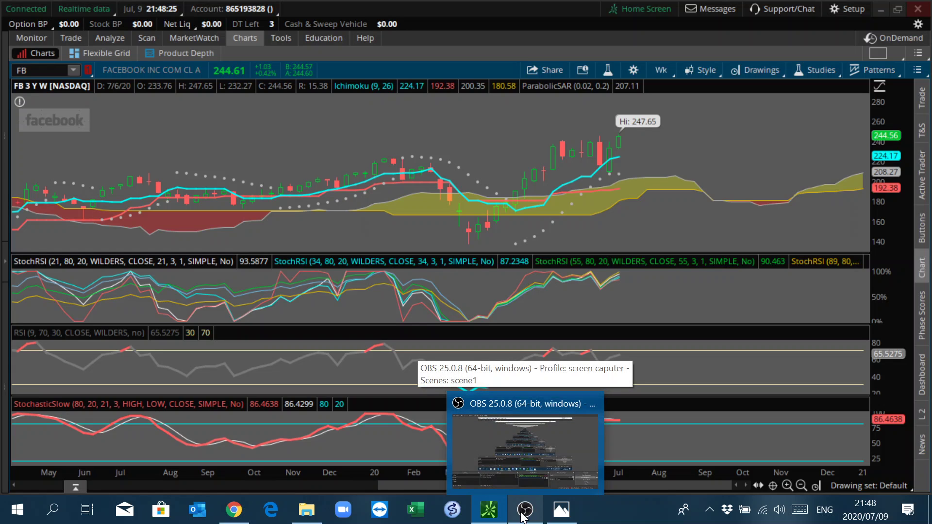
pyautogui.click(559, 507)
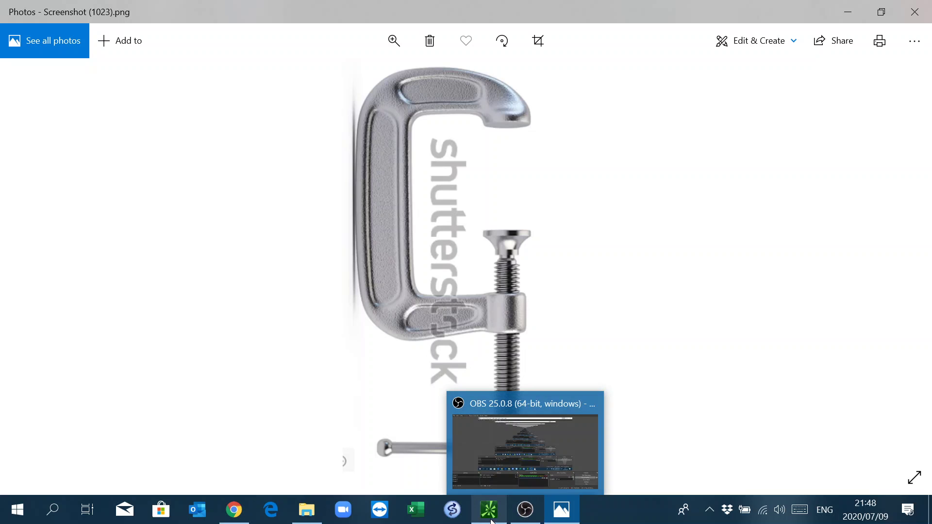
pyautogui.moveTo(488, 517)
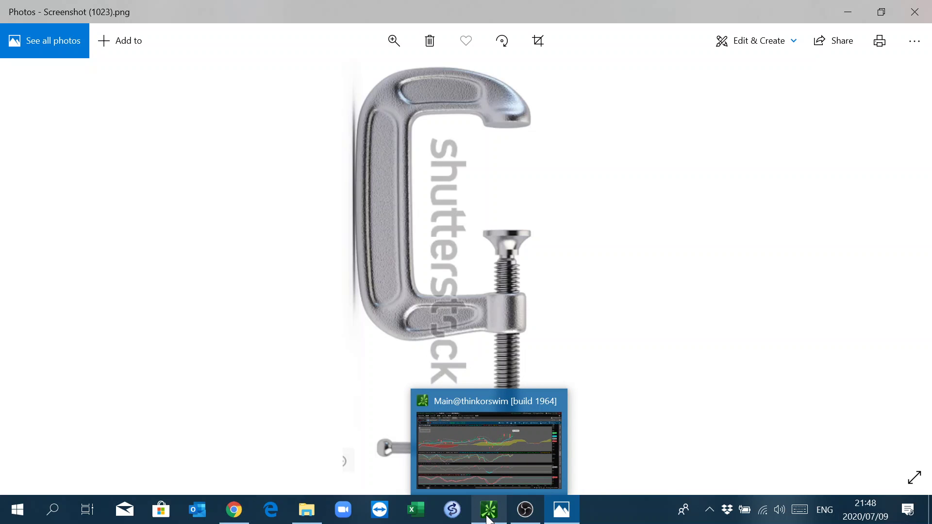